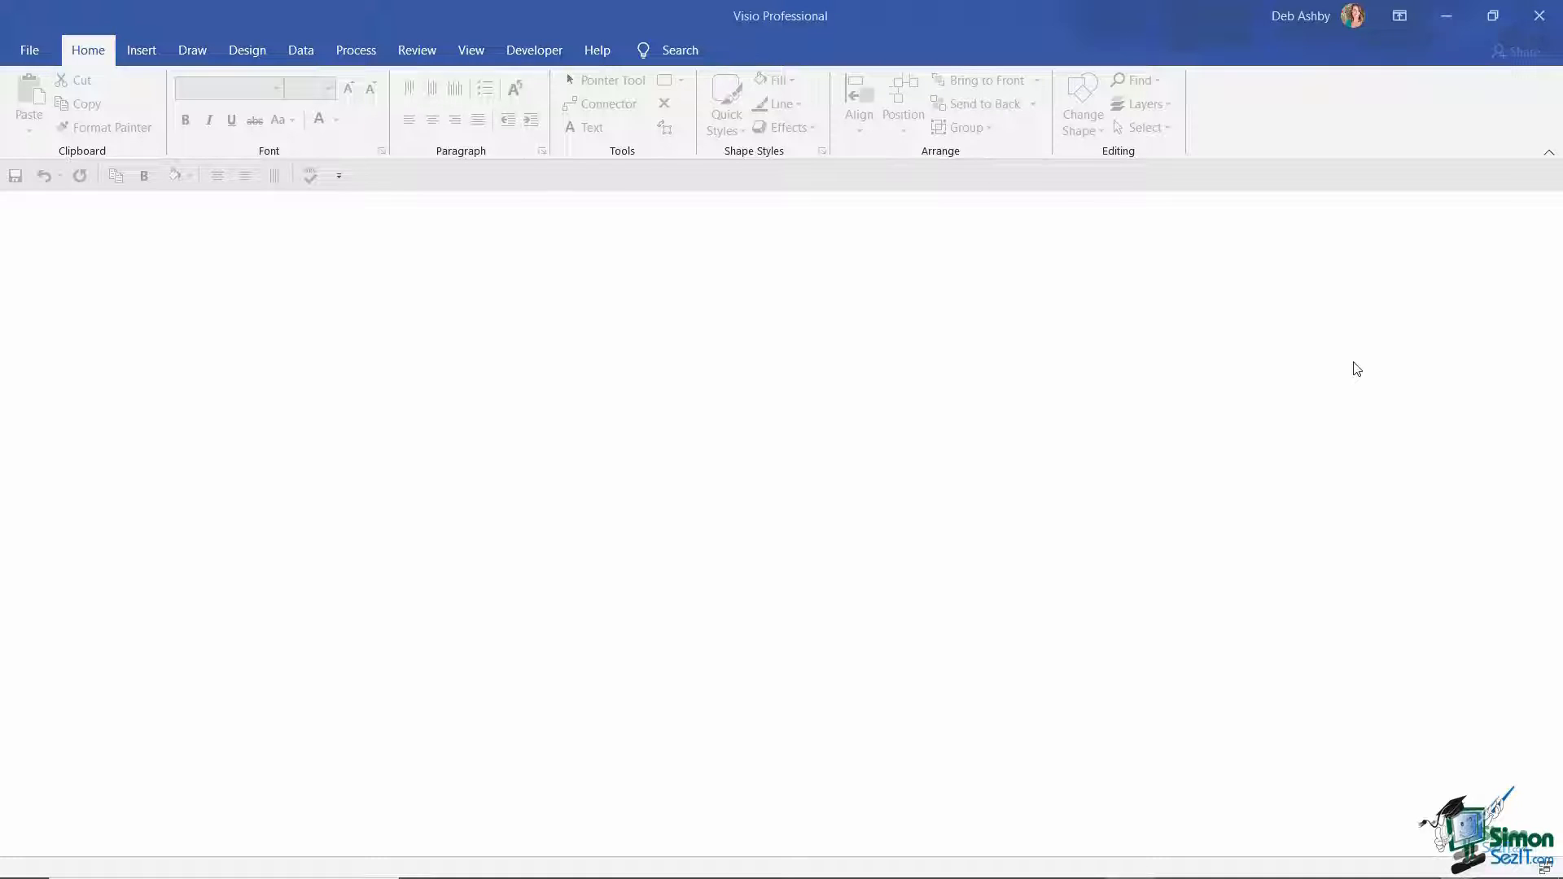
Create a new drawing from the Horizontal Cross-Functional Flowchart version of the Cross-Functional Flowchart template, using US Units.
left_click(25, 57)
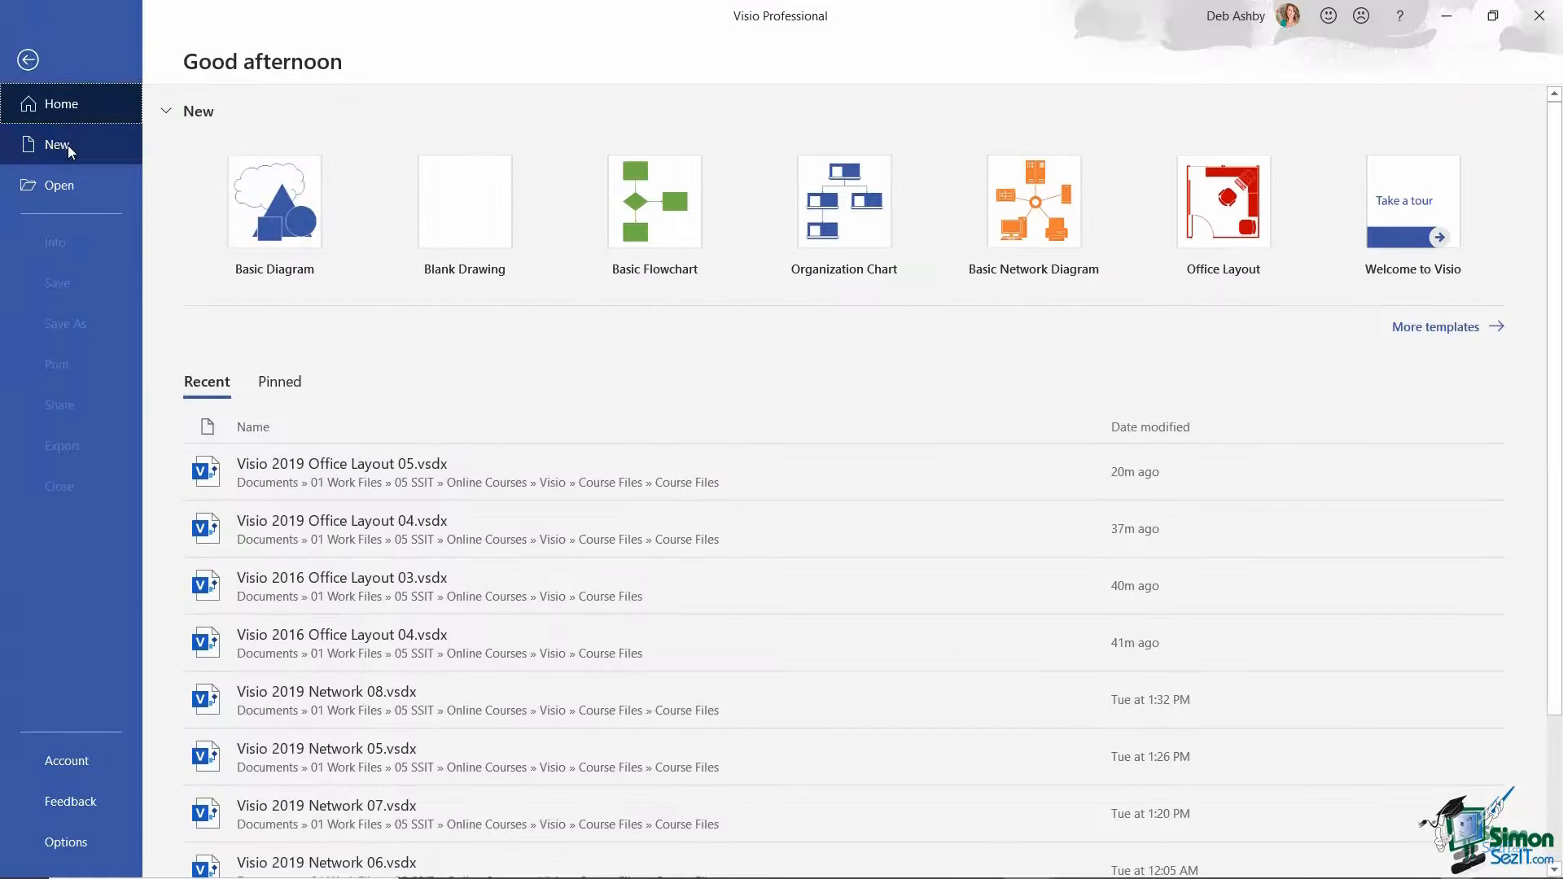
left_click(67, 145)
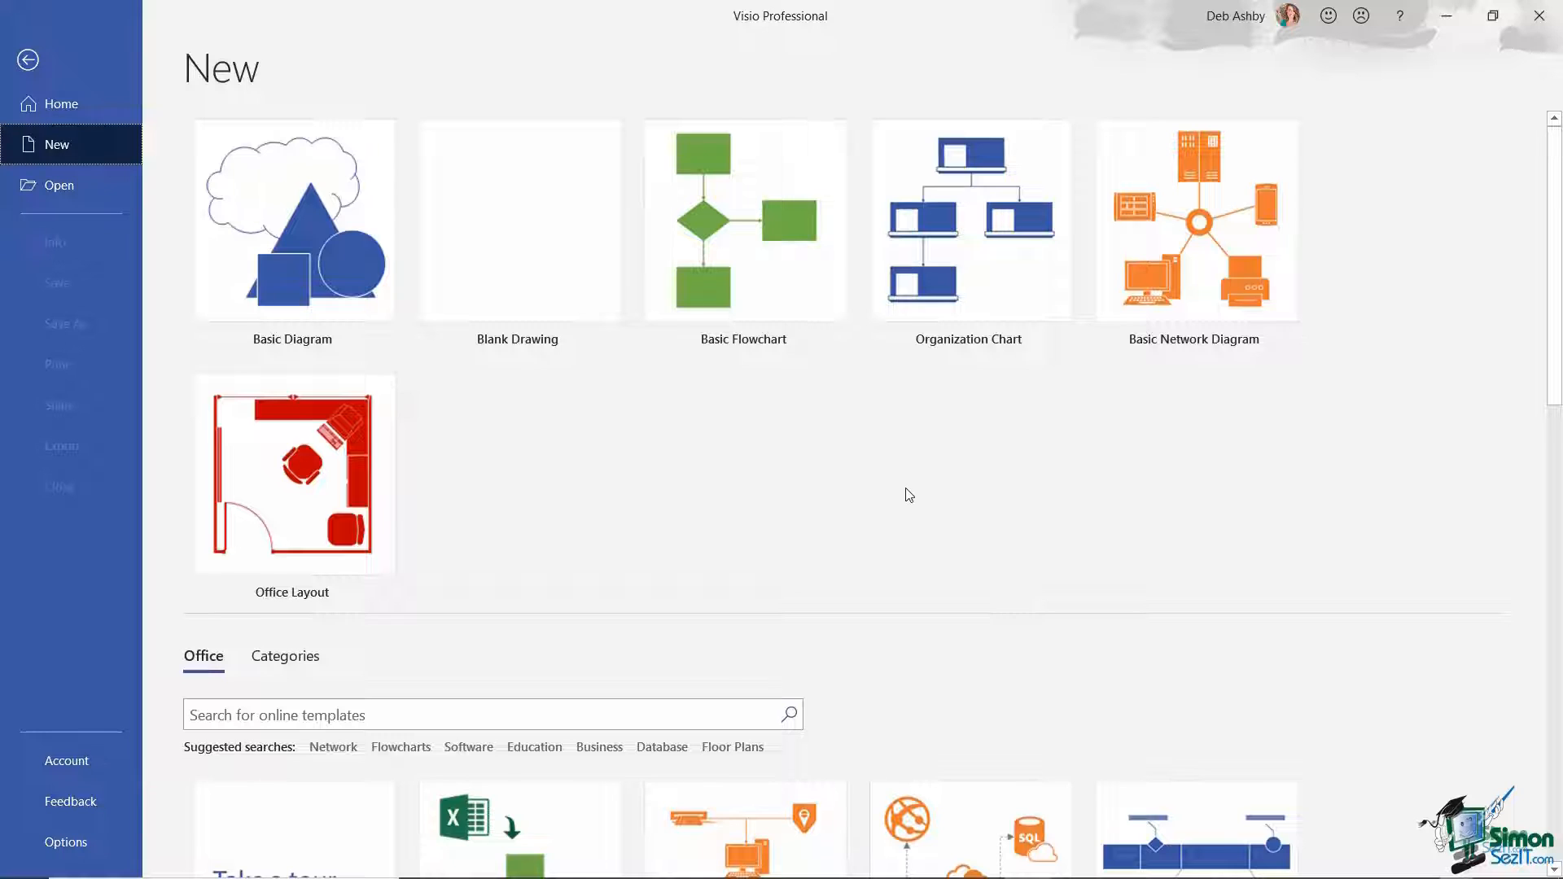
scroll(895, 494, "down", 2)
scroll(894, 493, "down", 3)
scroll(879, 481, "down", 1)
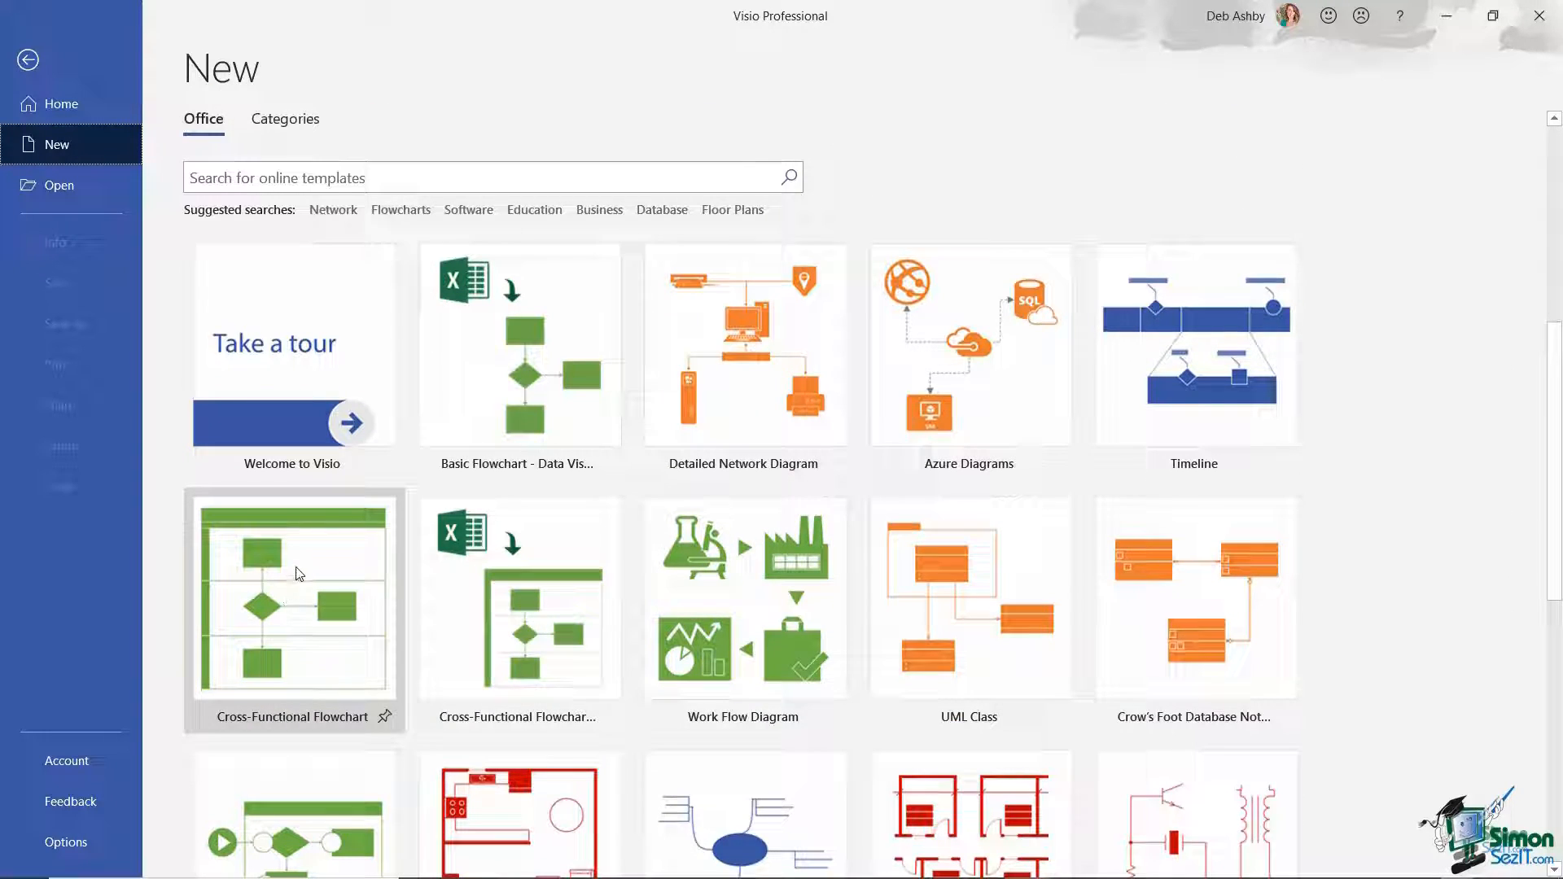
left_click(275, 645)
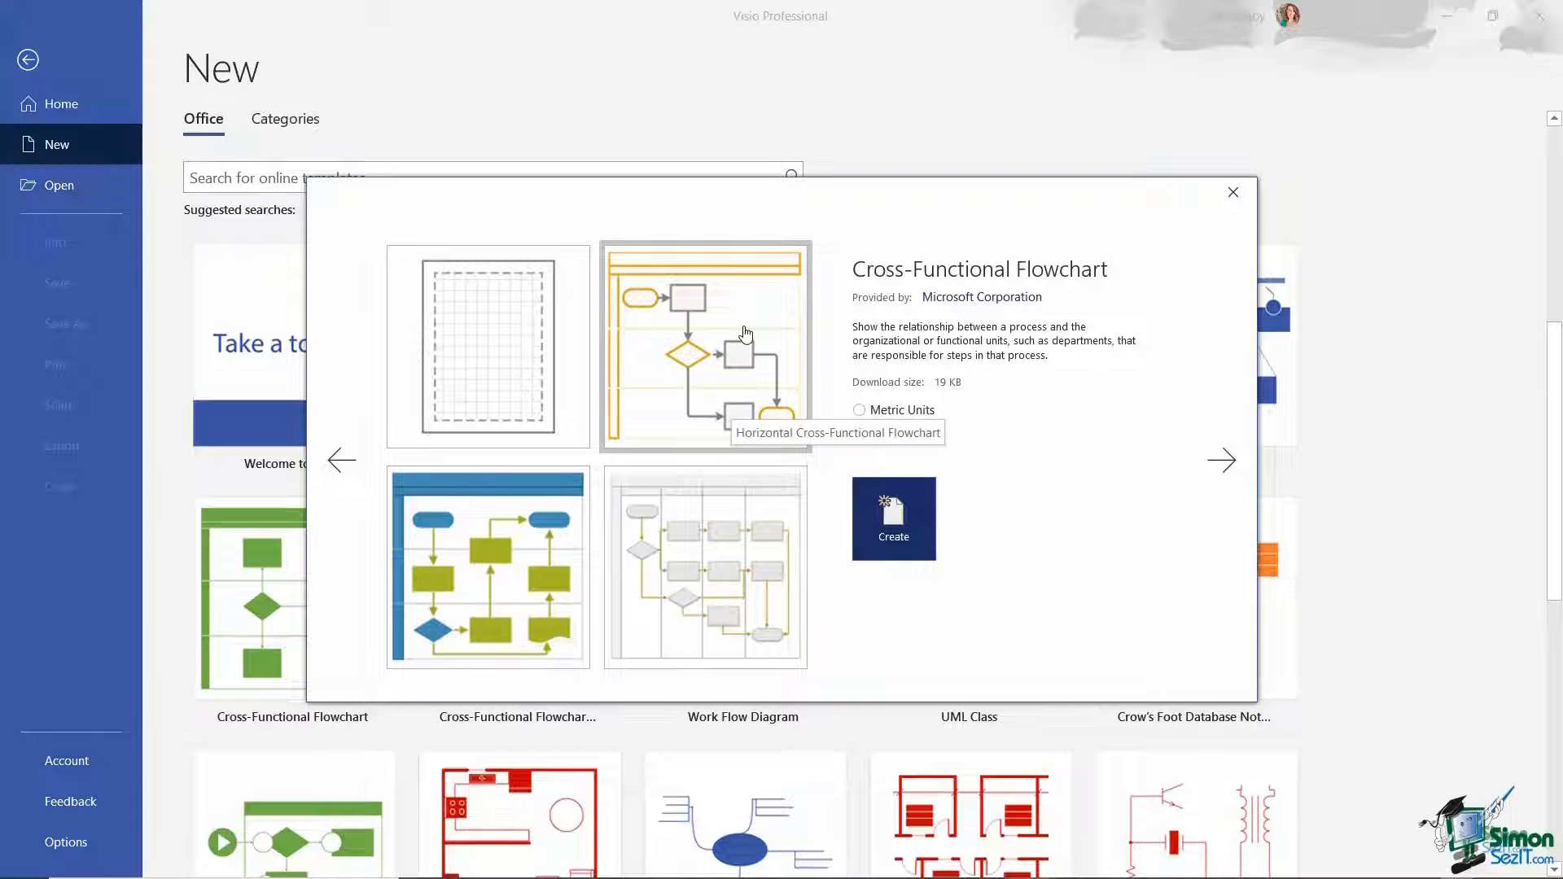
left_click(698, 348)
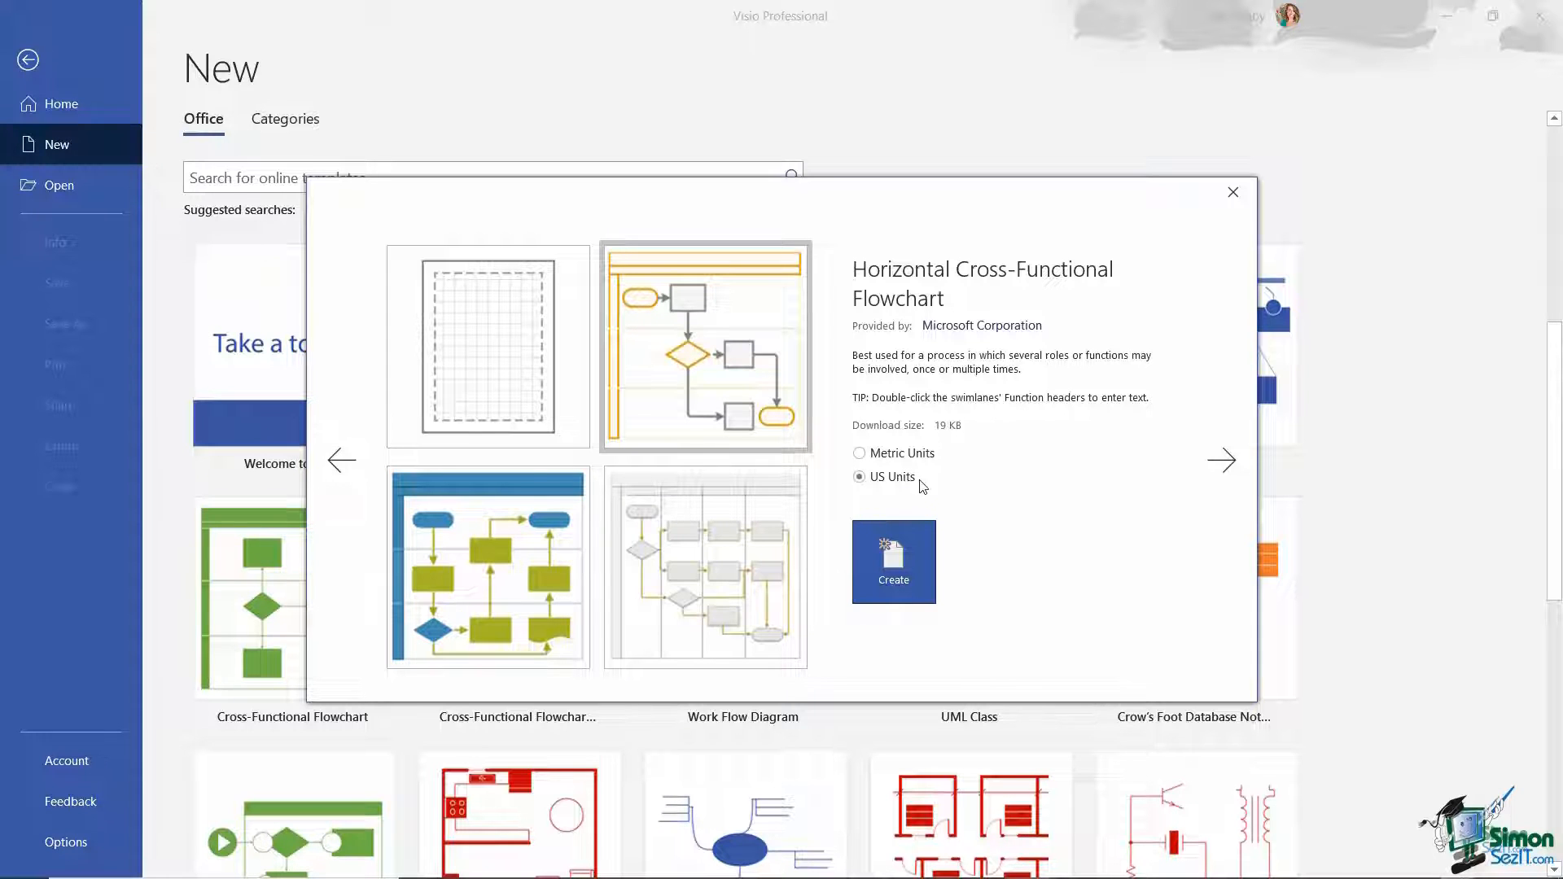
left_click(893, 590)
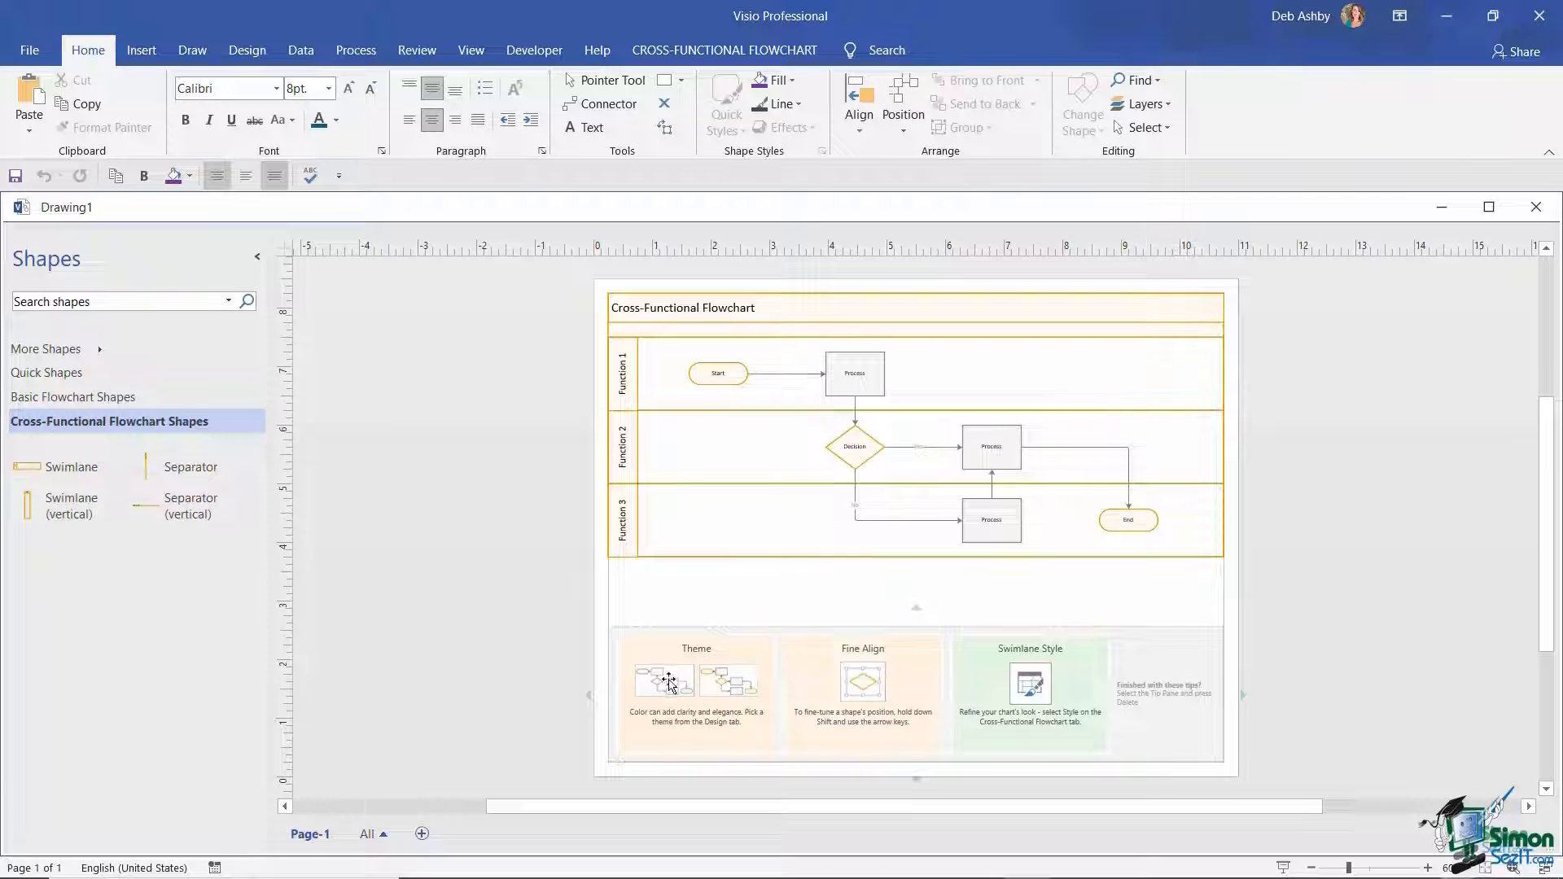
Delete the tip pane with the Theme, Fine Align and Swimlane Style hints below the flowchart.
left_click(830, 630)
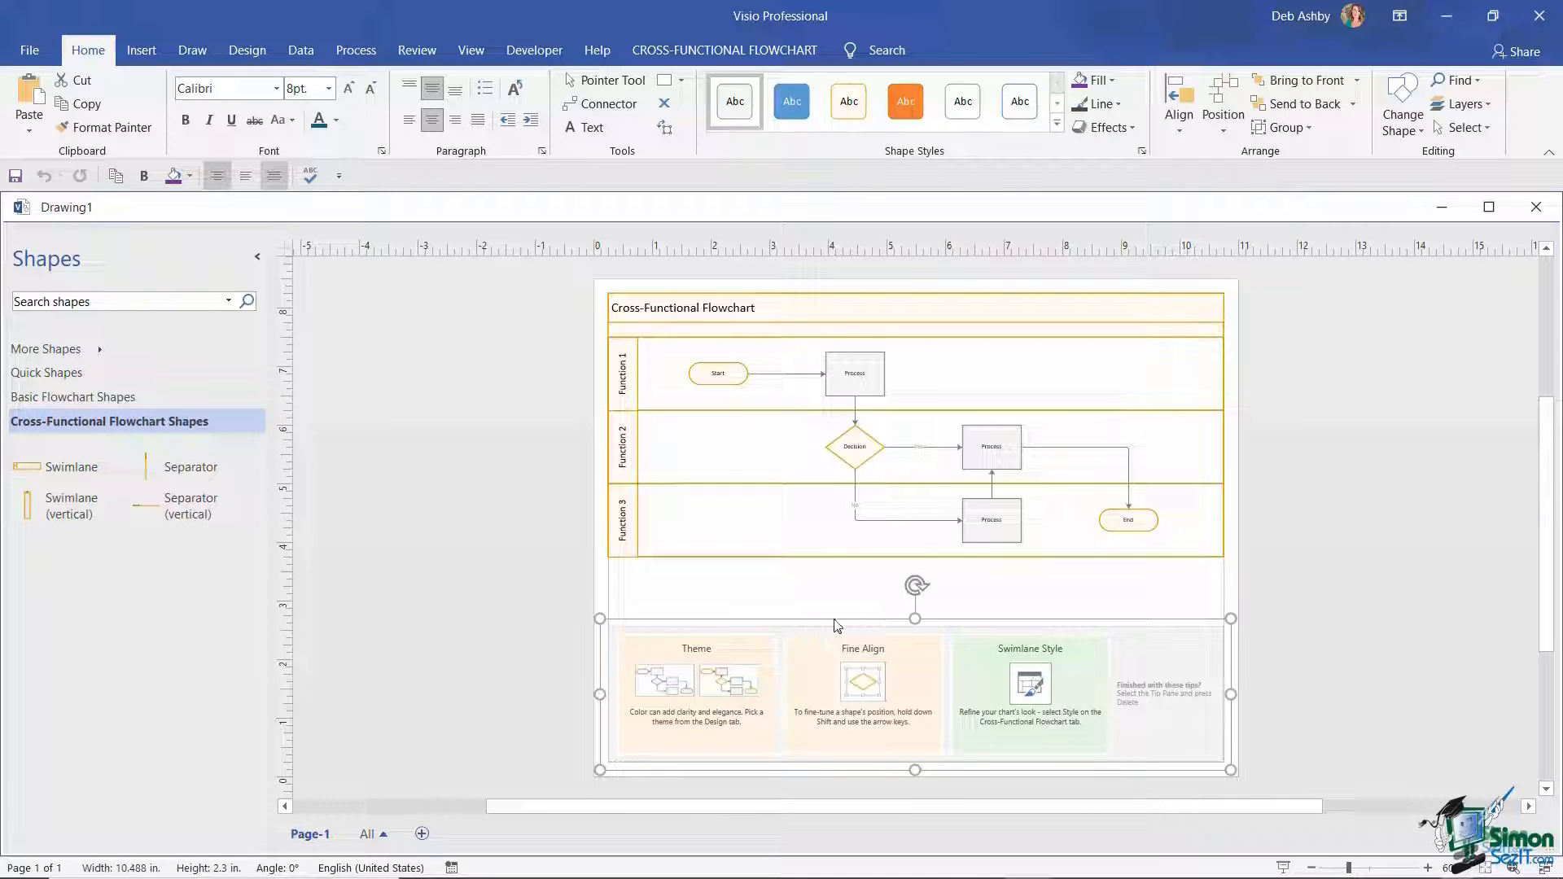
key("Delete")
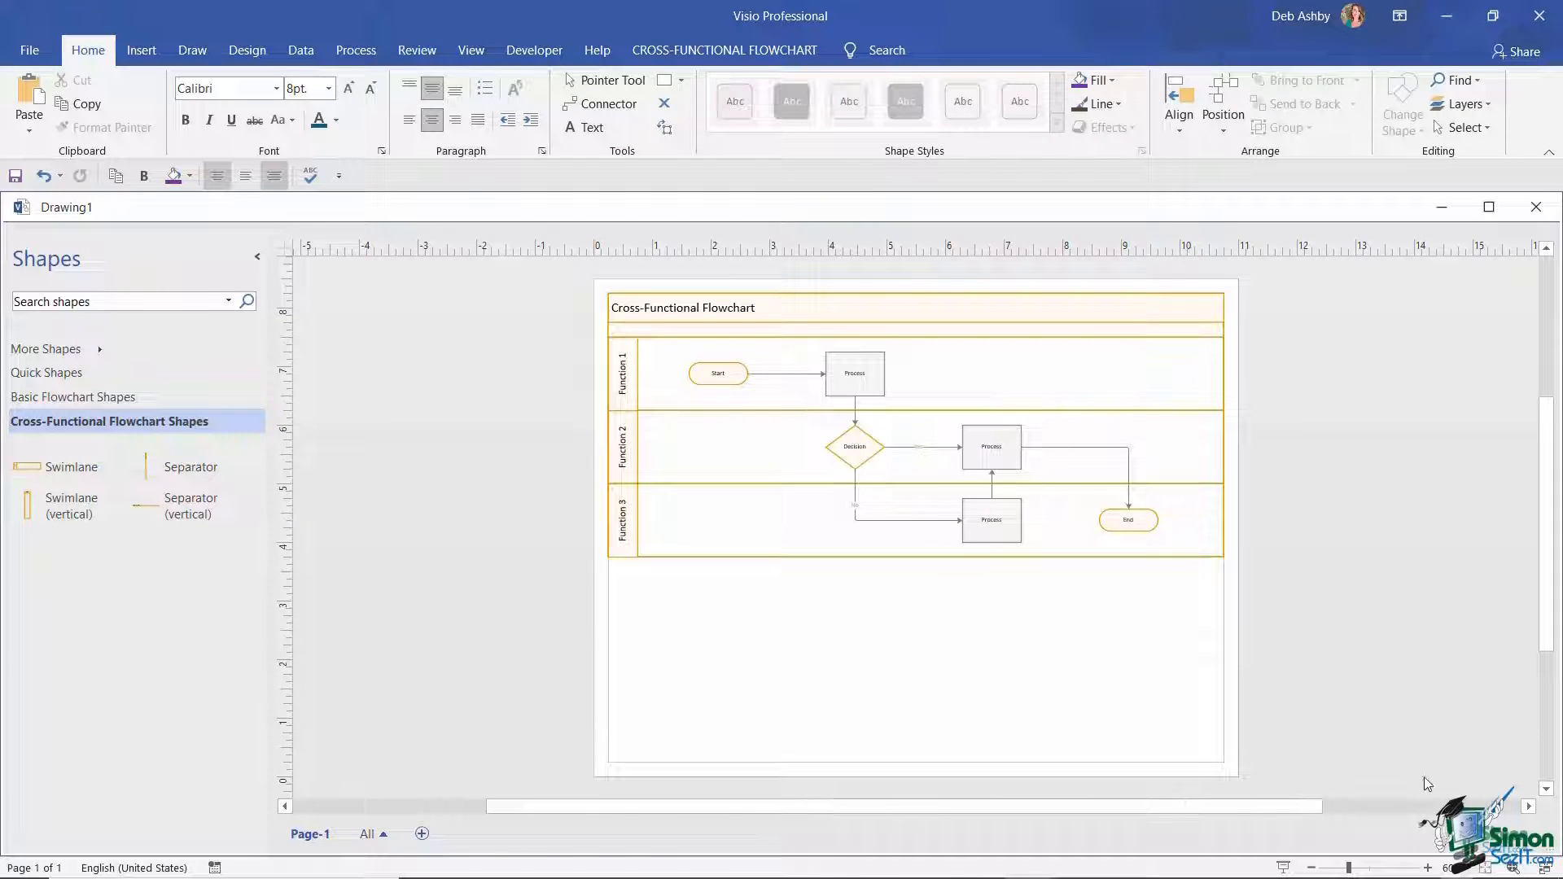
left_click(1425, 868)
left_click(1424, 869)
left_click(1424, 868)
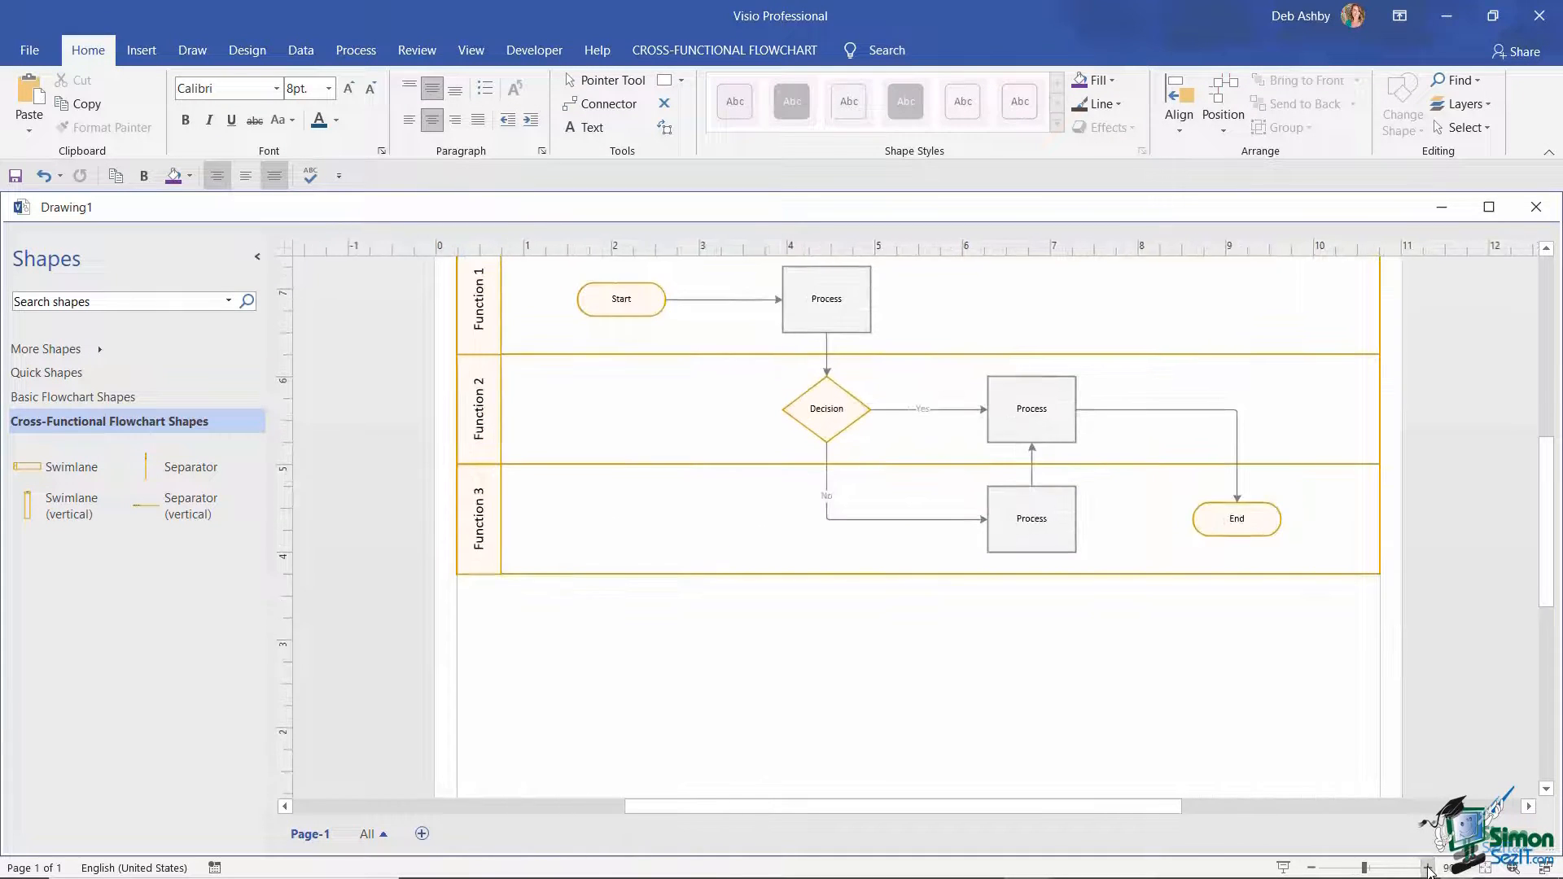
left_click(1425, 869)
scroll(1140, 688, "up", 3)
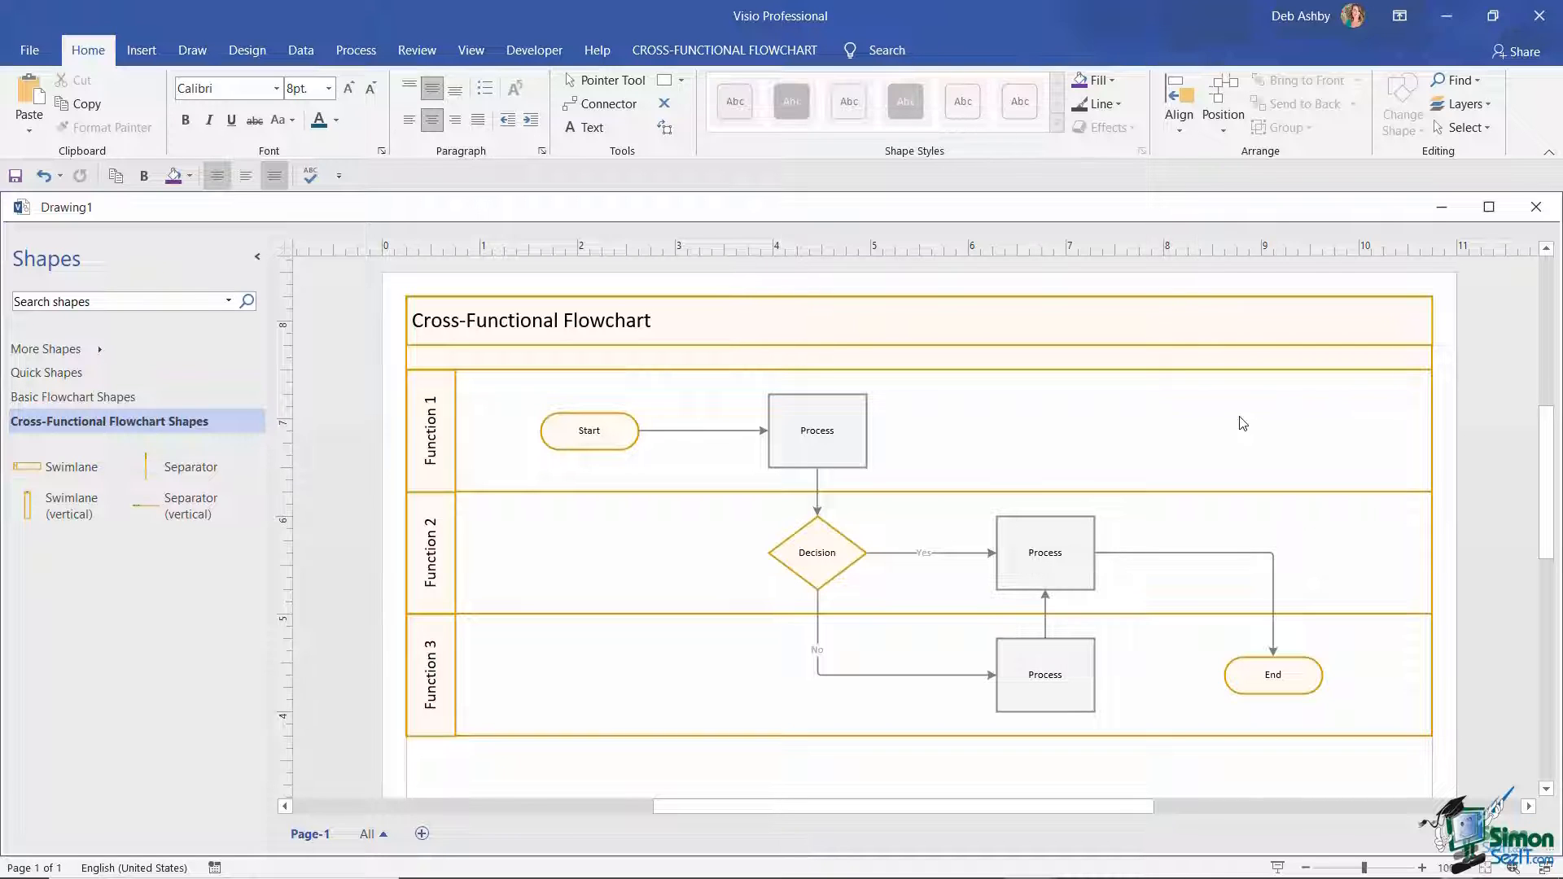
Delete all the sample flowchart shapes and connectors from the three swimlanes, leaving the lanes empty.
left_click(733, 51)
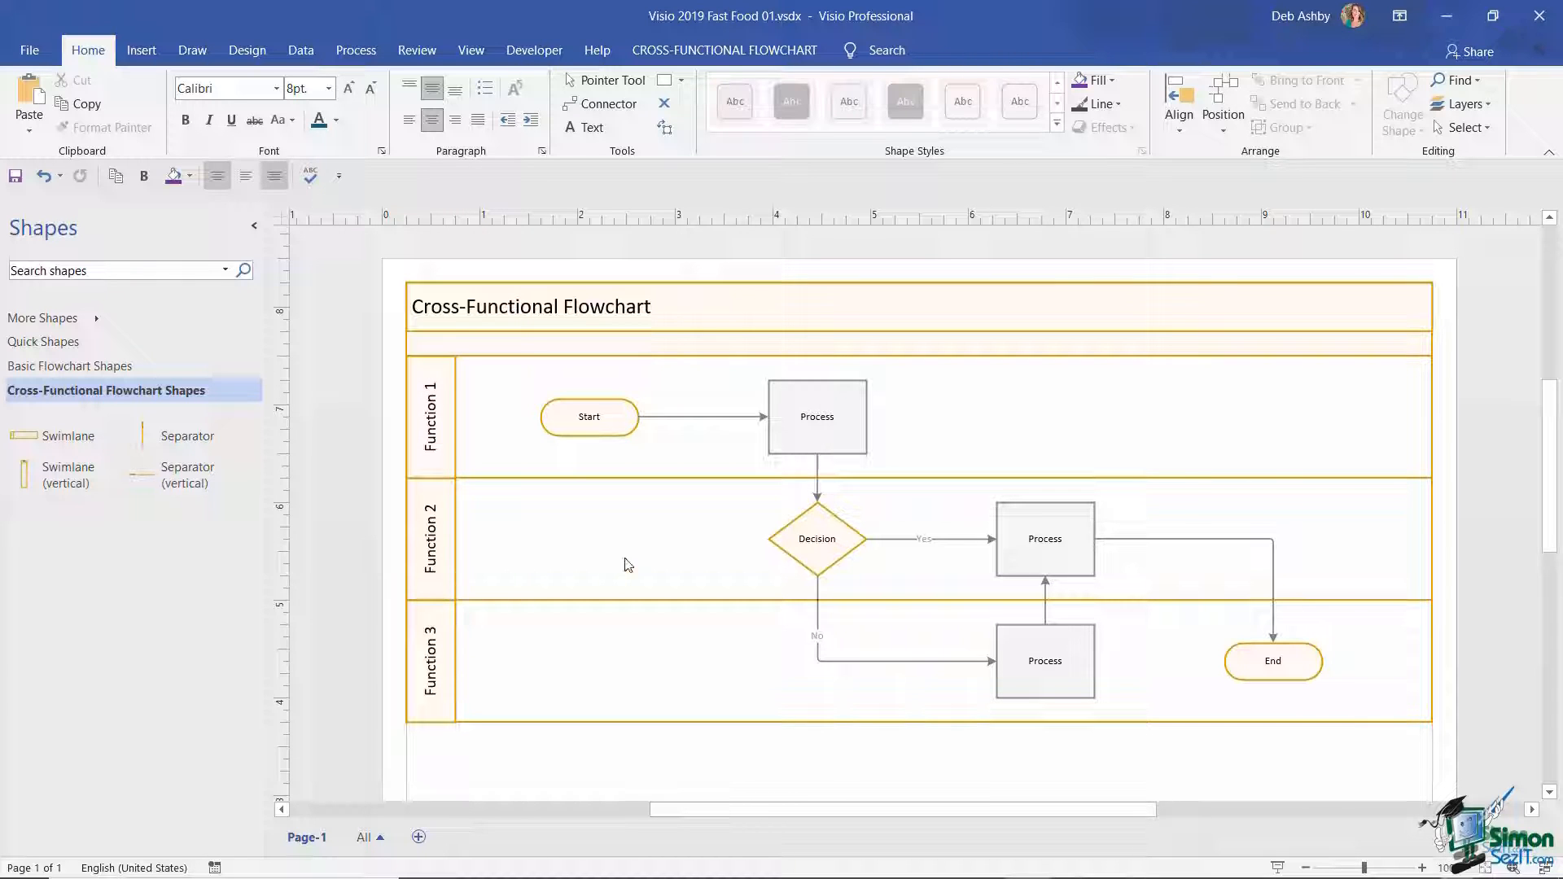
left_click(632, 422)
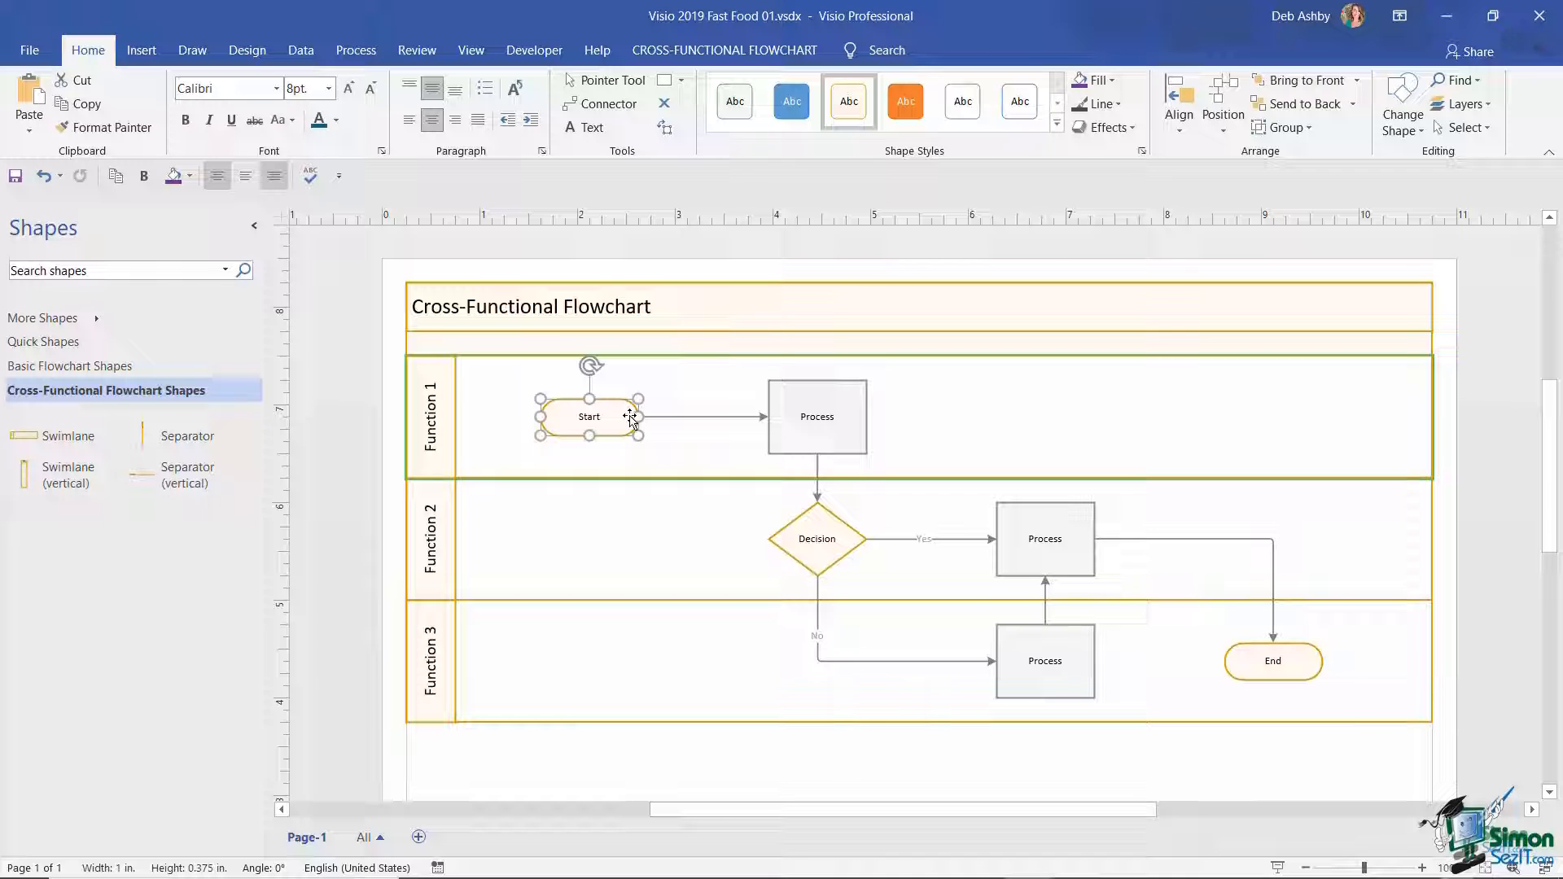
left_click(1029, 396)
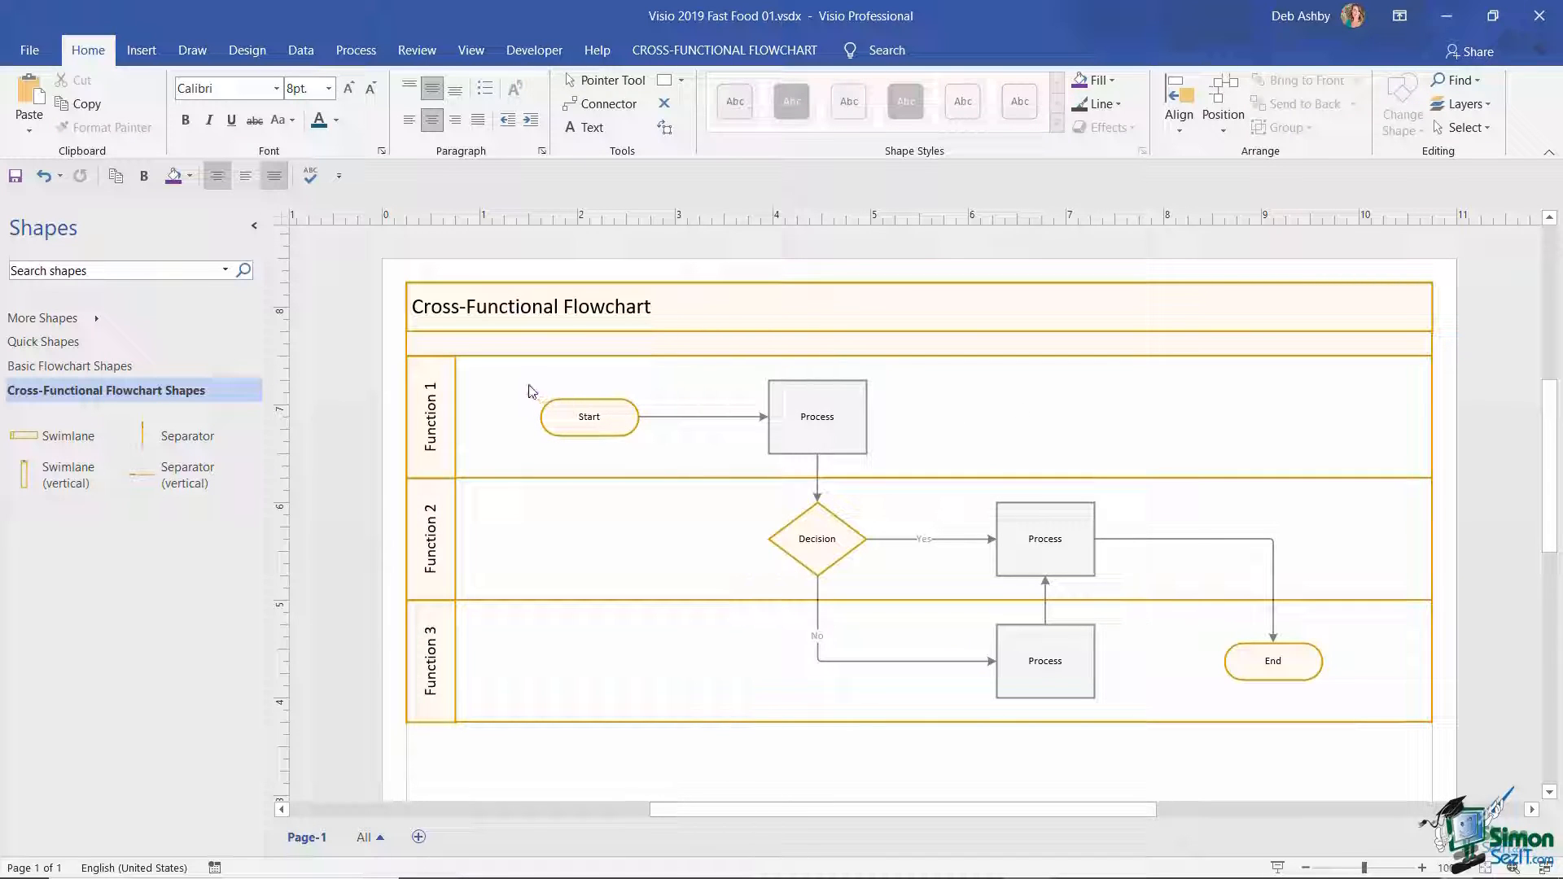
left_click_drag(524, 381, 1389, 708)
key("Delete")
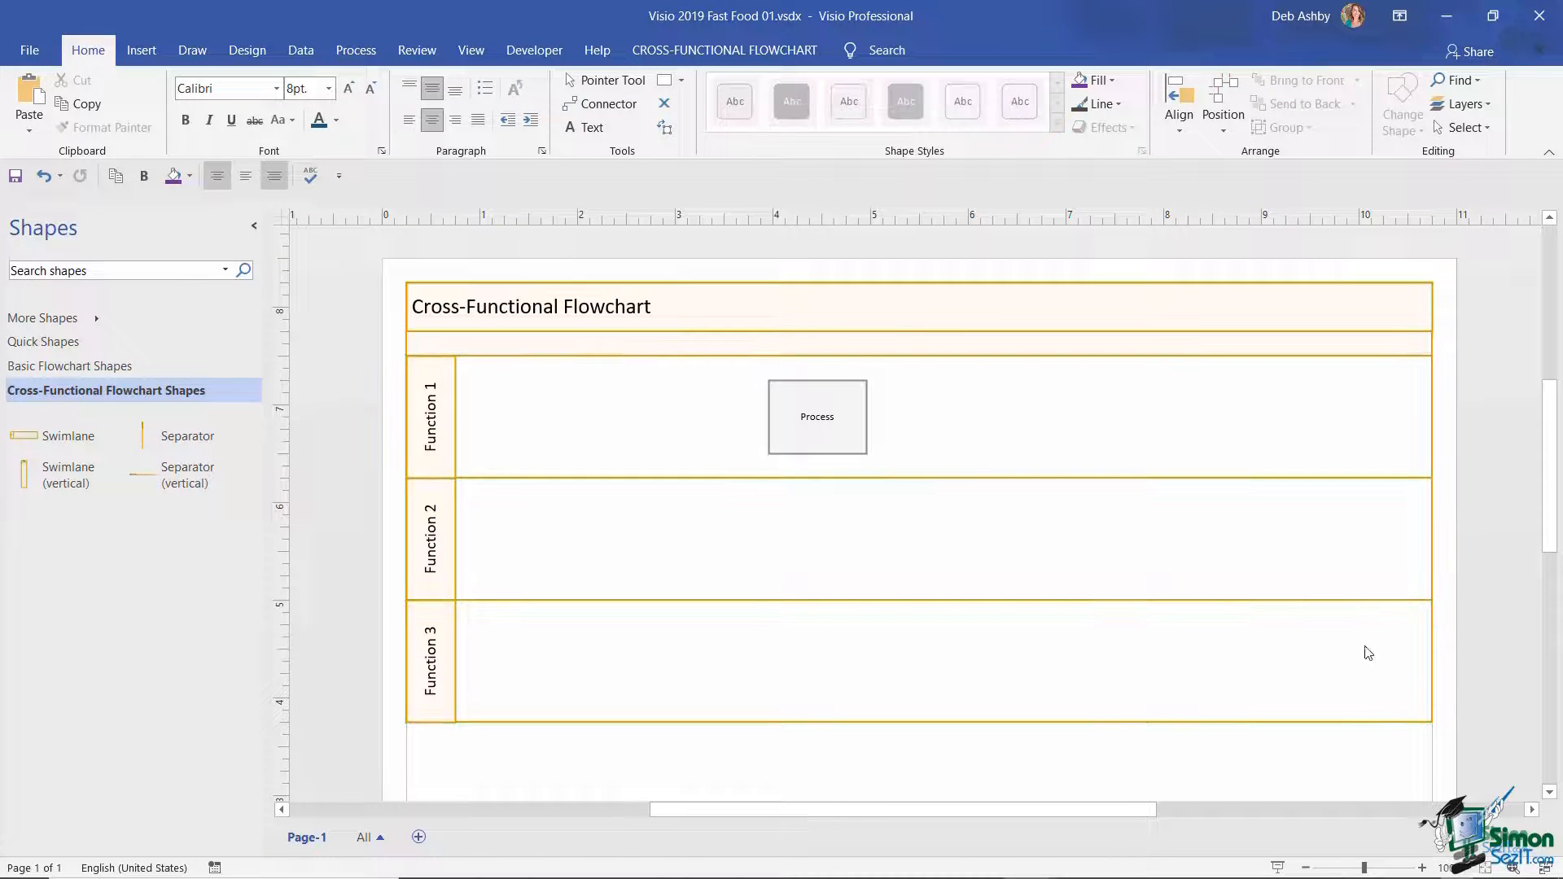
left_click(839, 402)
key("Delete")
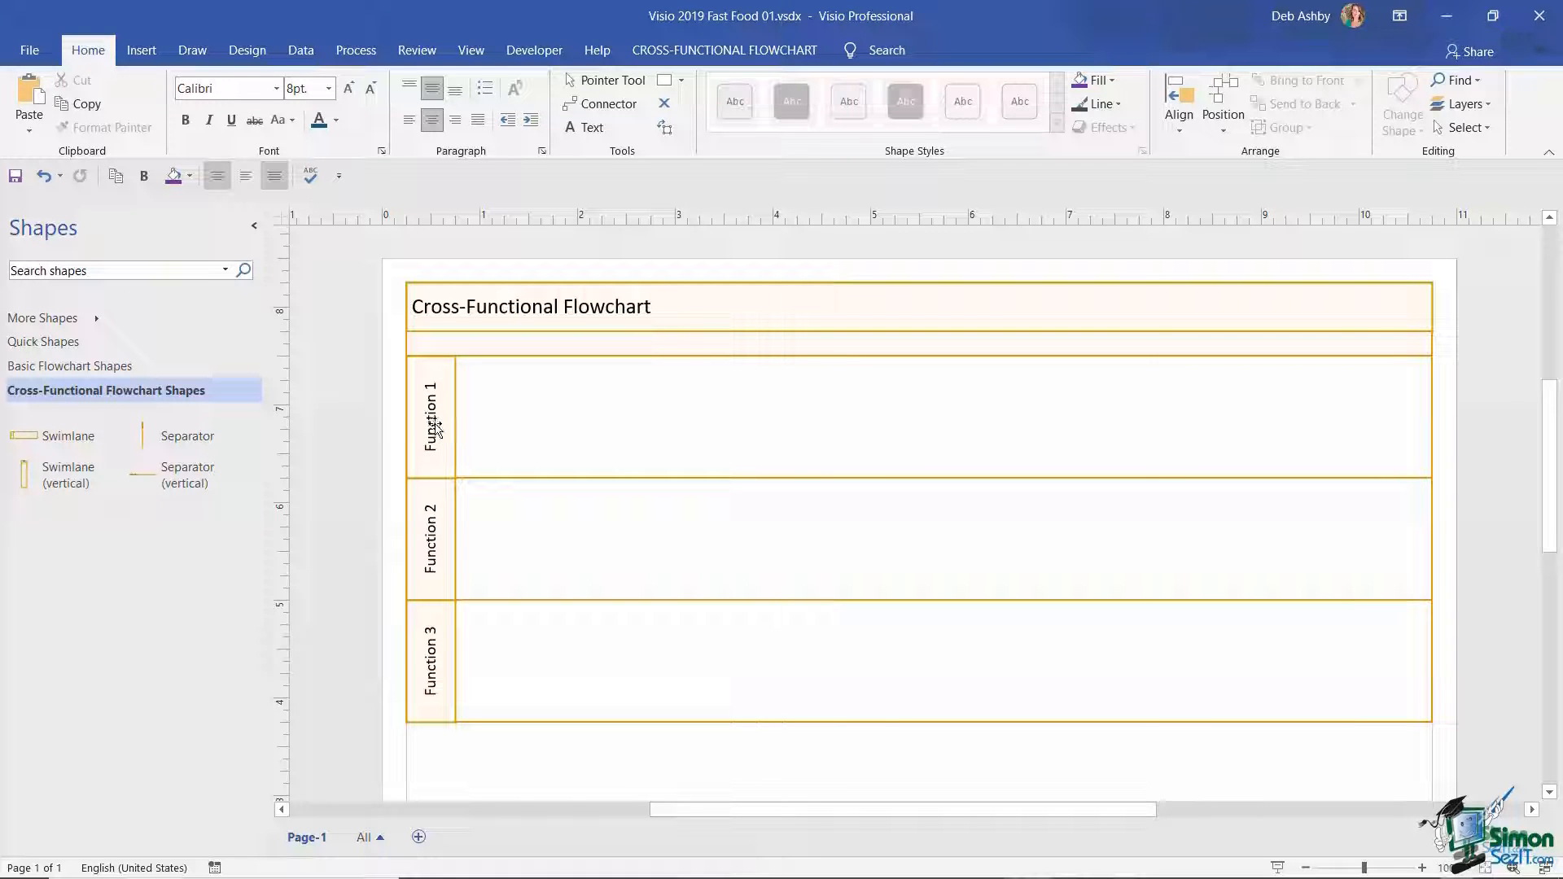
Rename the three swimlane headers, in order from the first lane, as Customer, Salesperson and Kitchen.
double_click(429, 421)
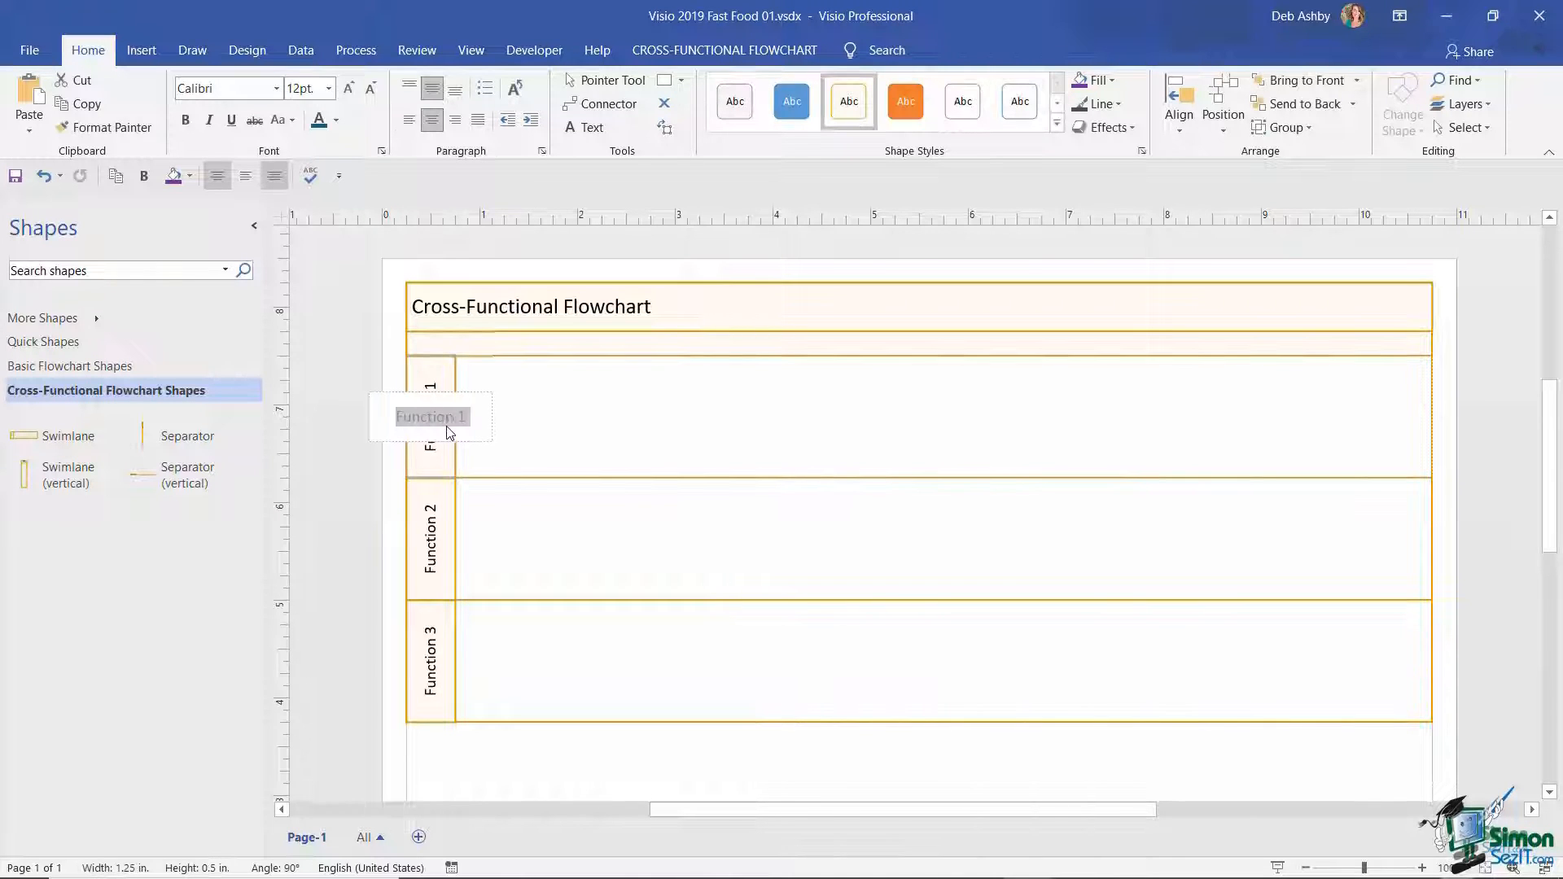
type("Customer")
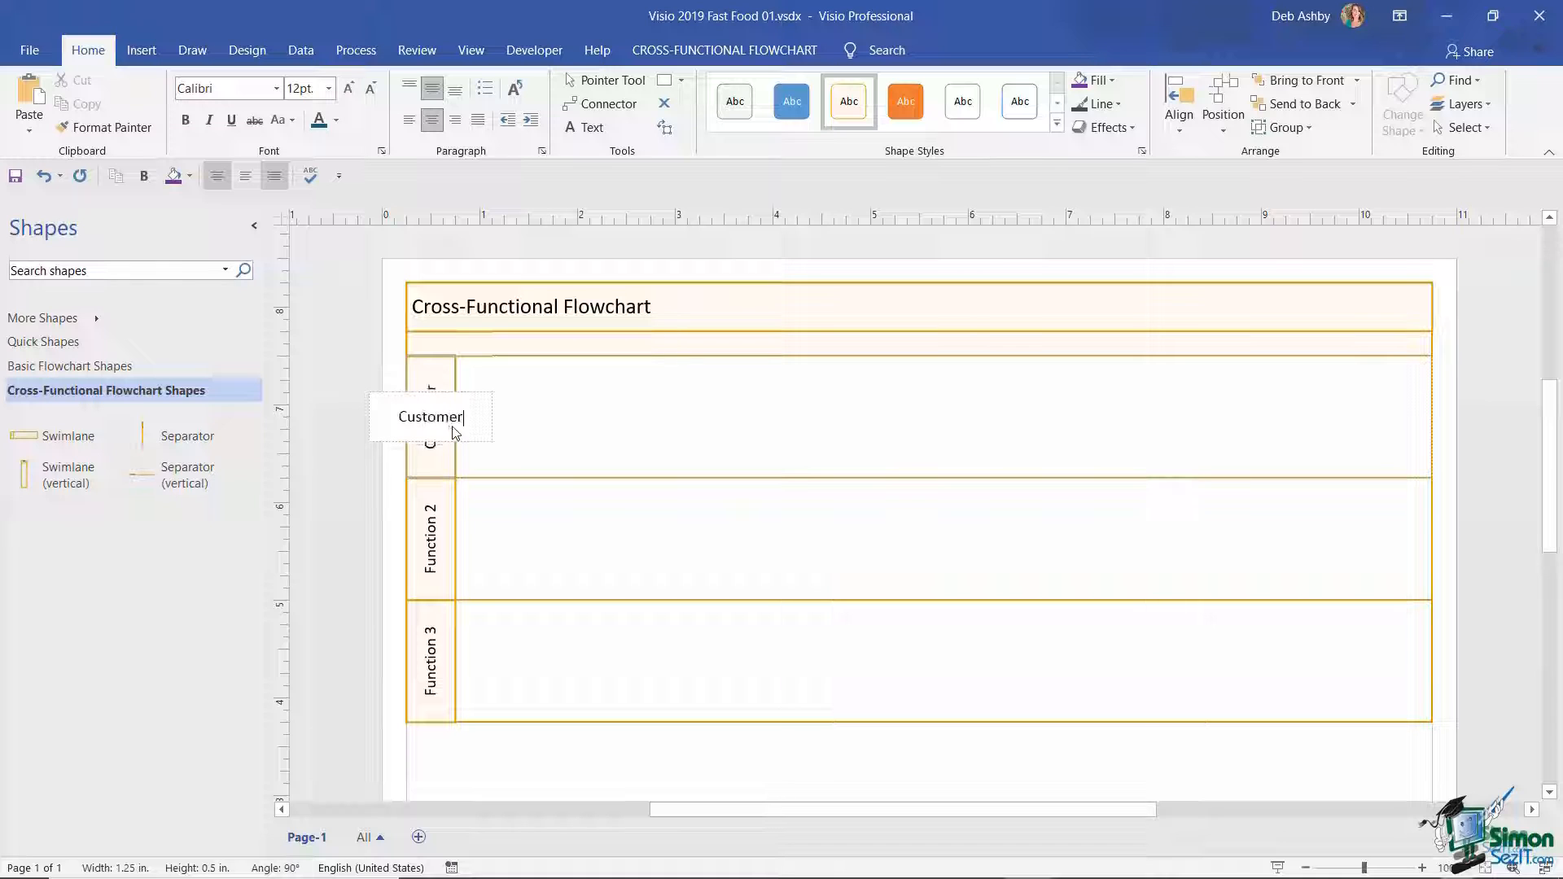
key("Return")
double_click(430, 538)
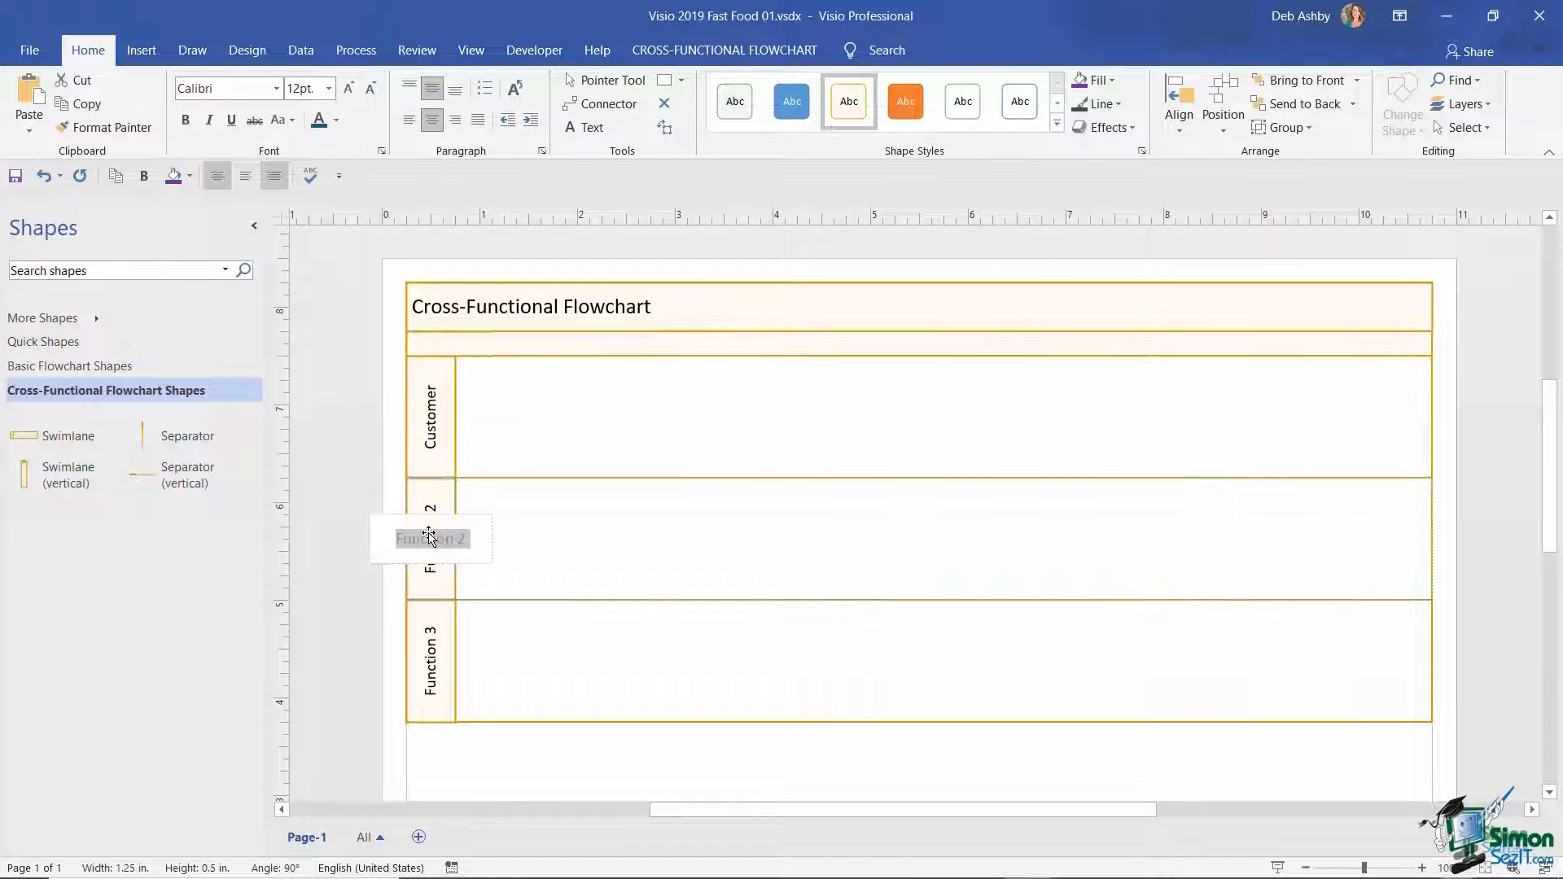
type("Salesperson")
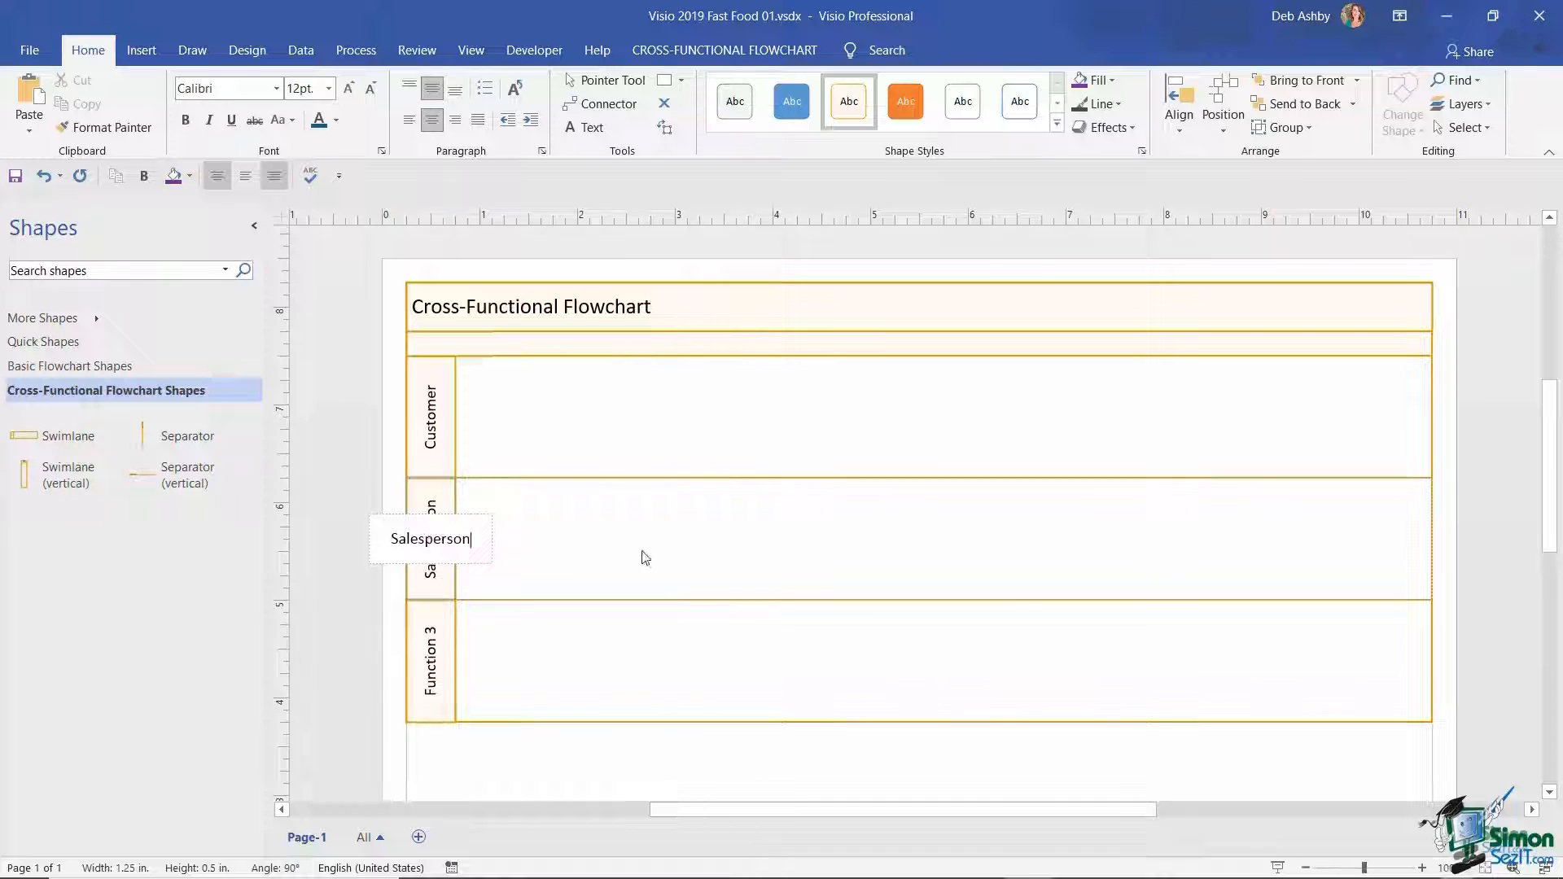
double_click(430, 652)
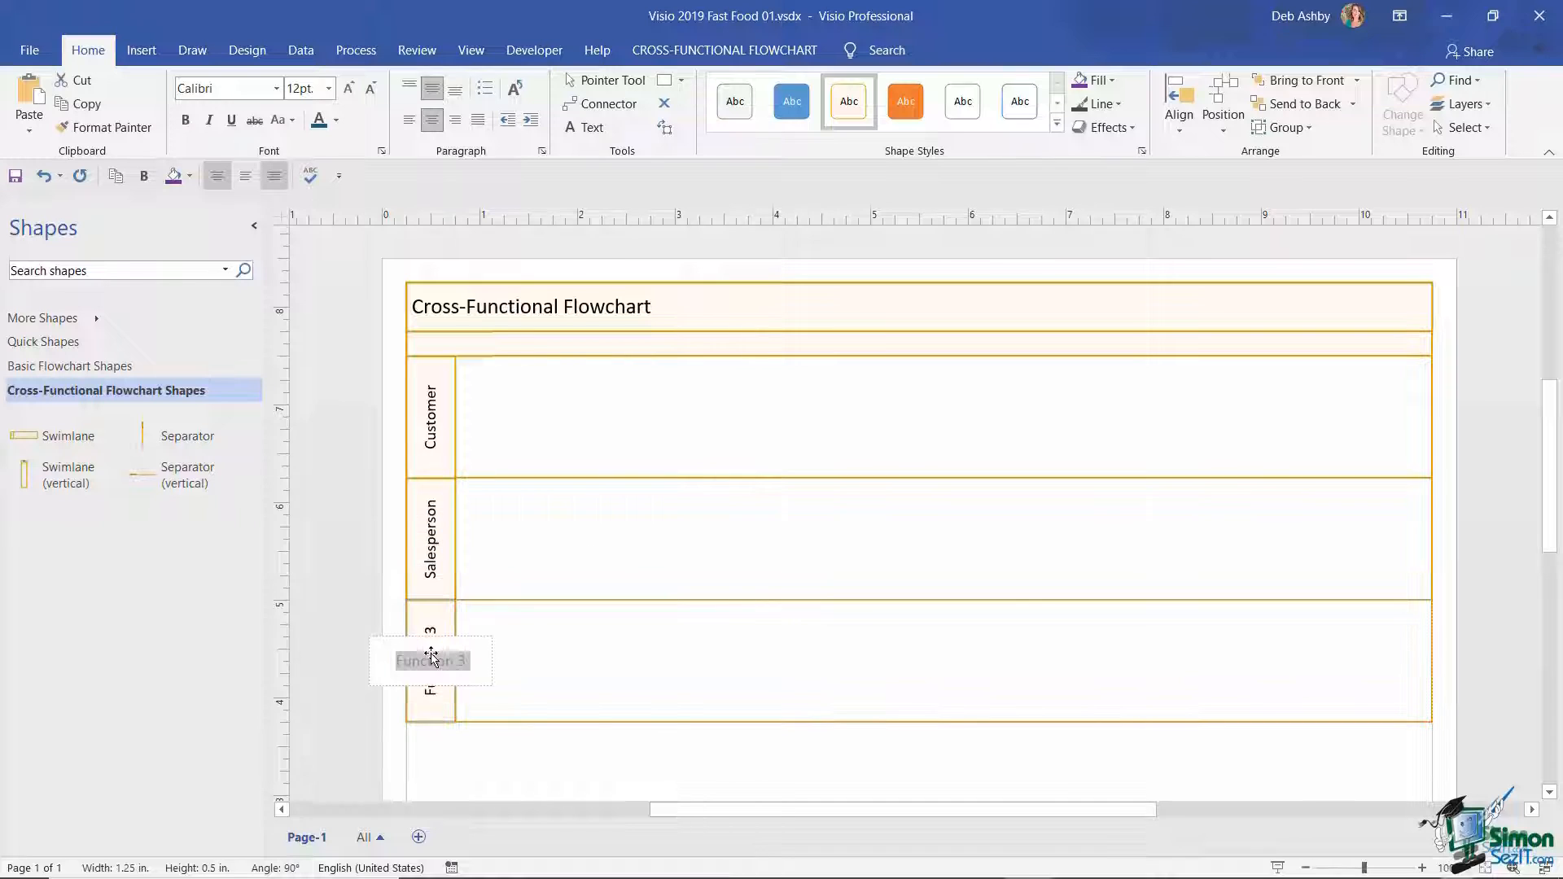
type("Kitchen")
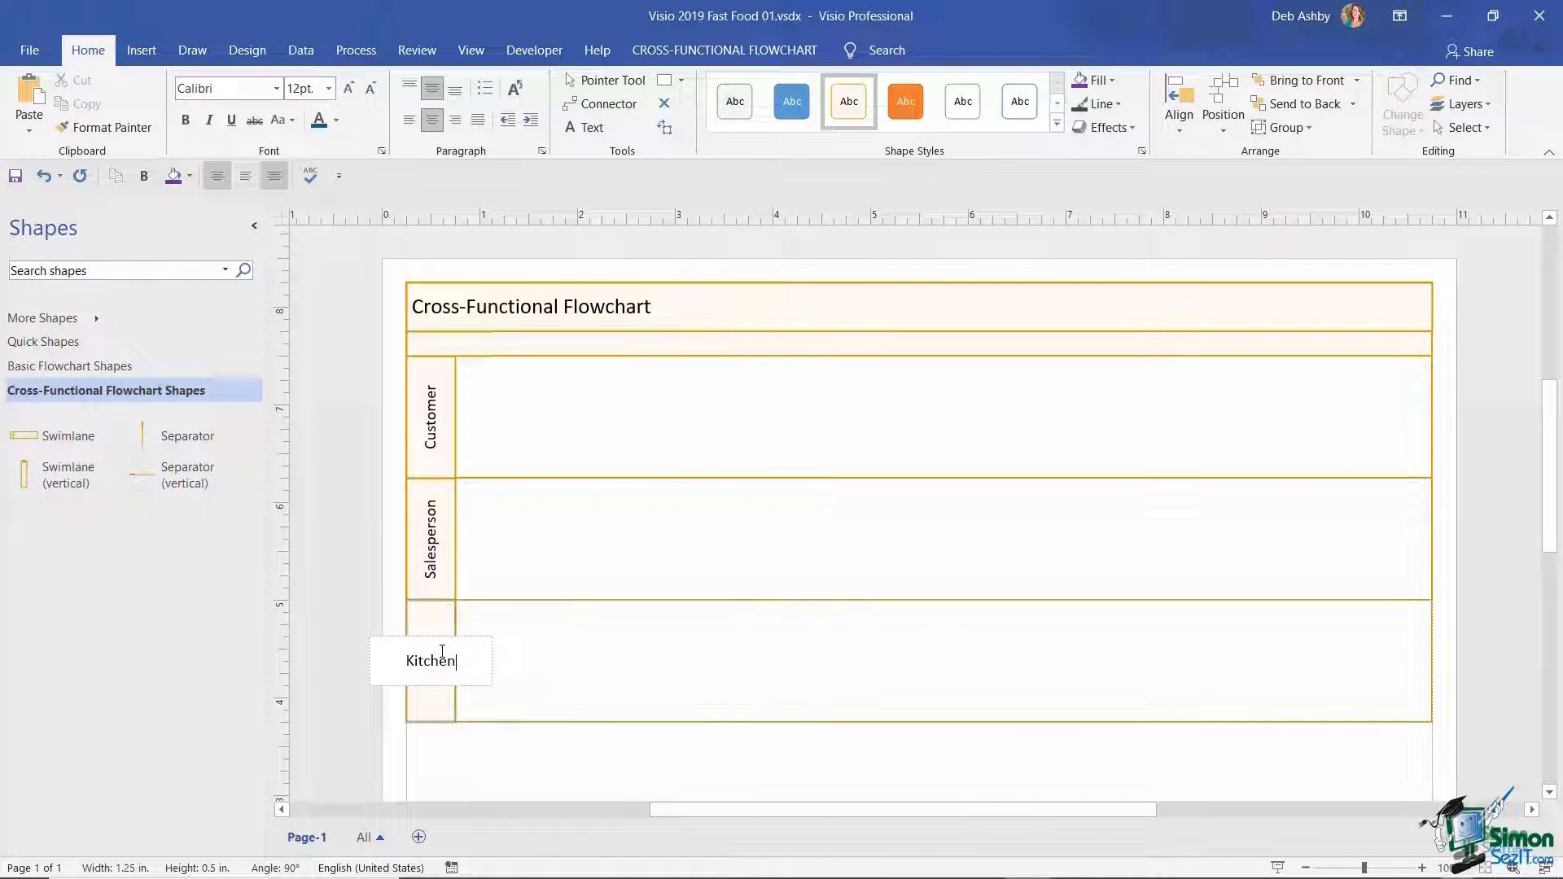
left_click(632, 681)
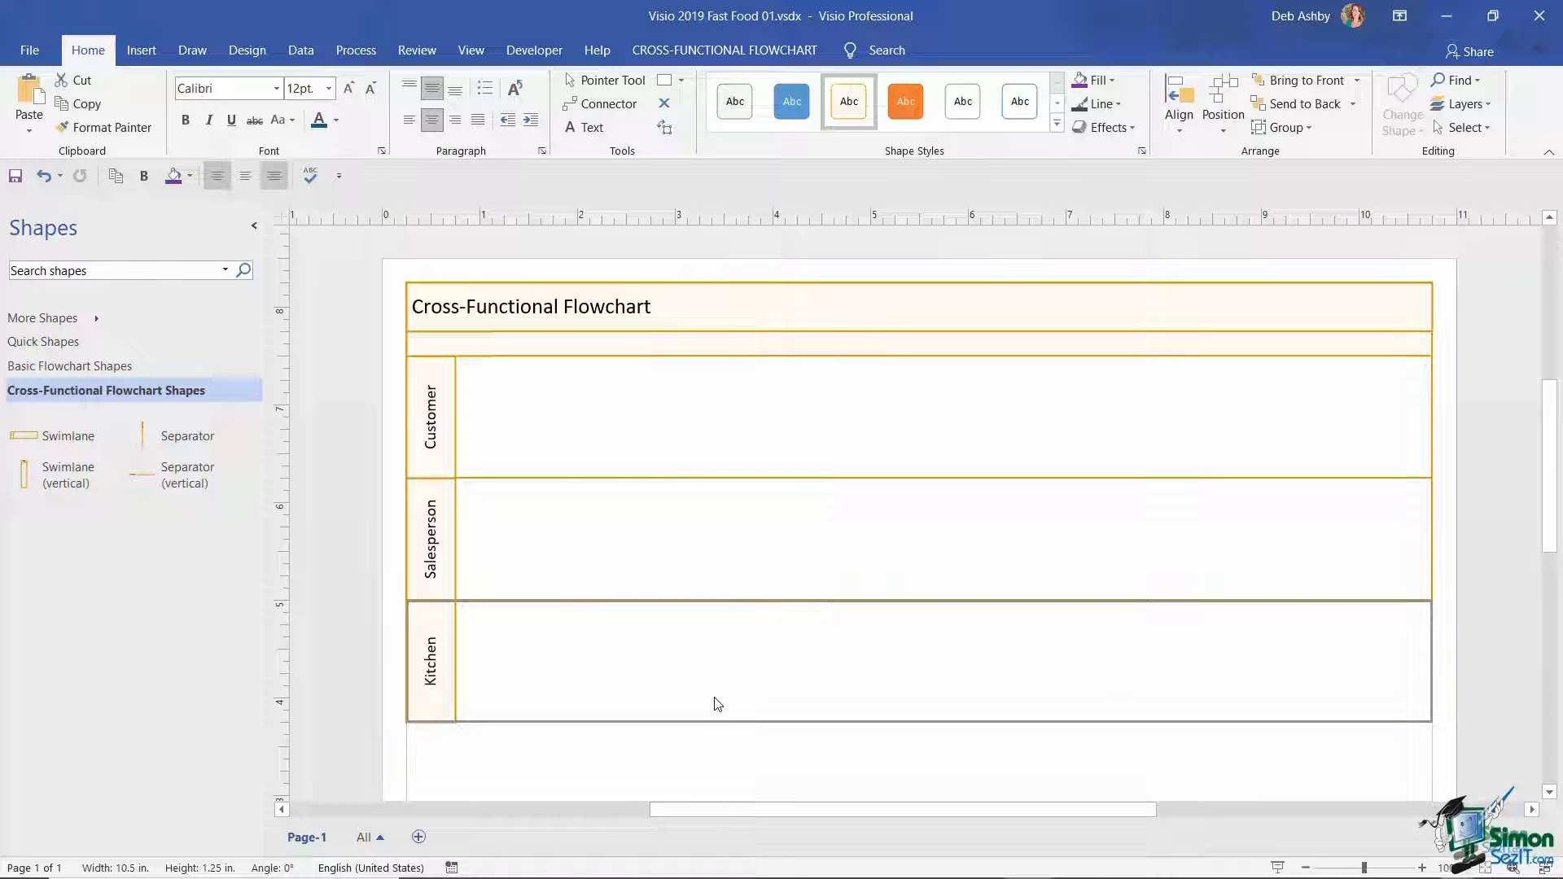
Try adding a Swimlane shape from the stencil directly below the Kitchen lane, and undo the addition.
scroll(795, 684, "down", 2)
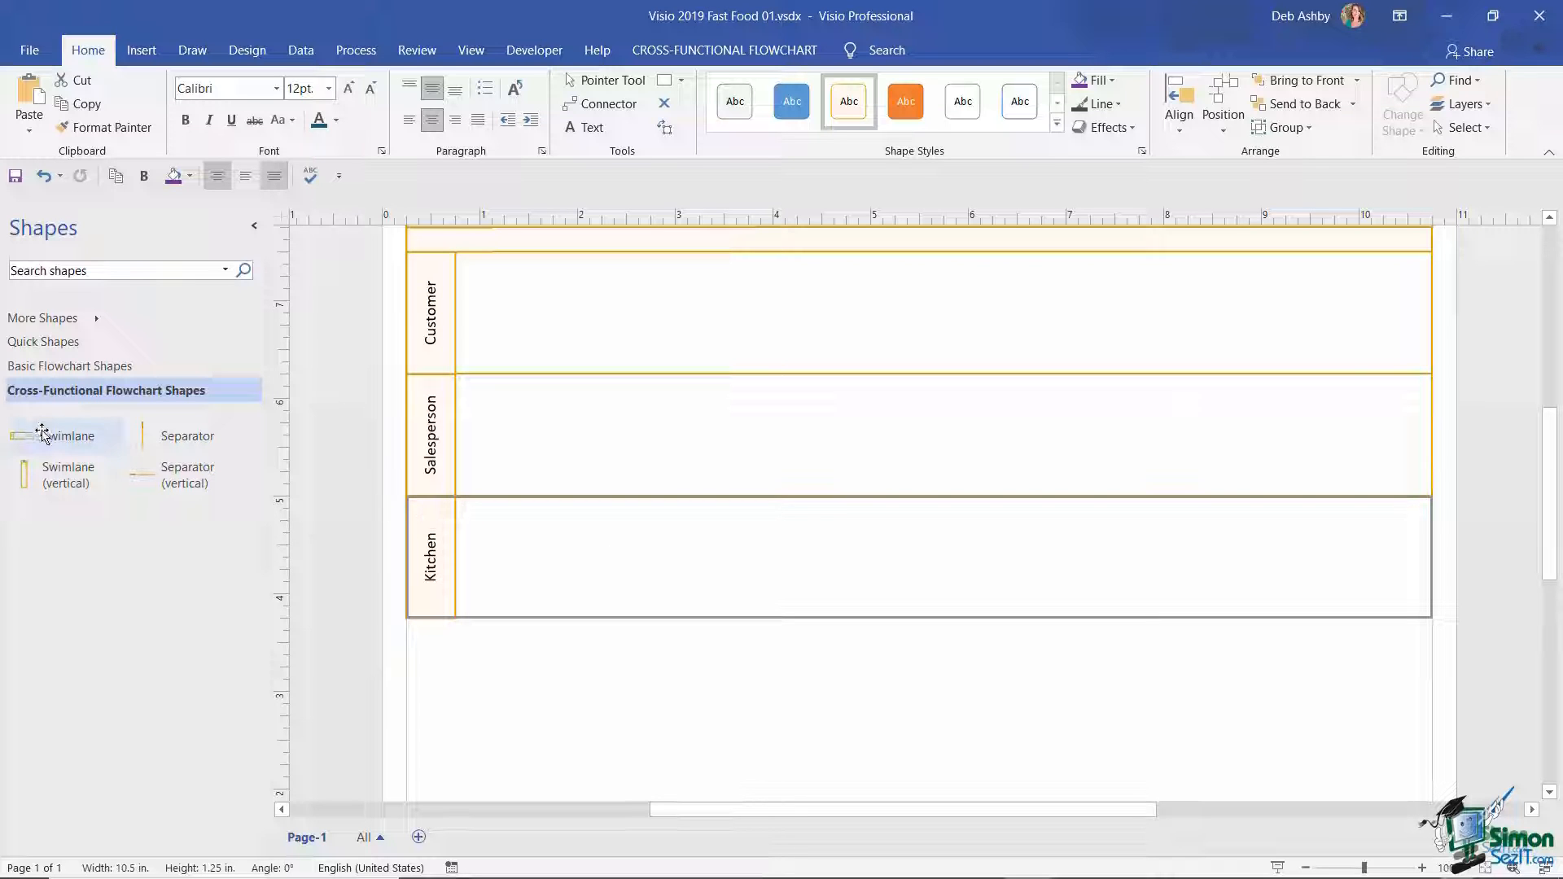
left_click_drag(44, 438, 650, 681)
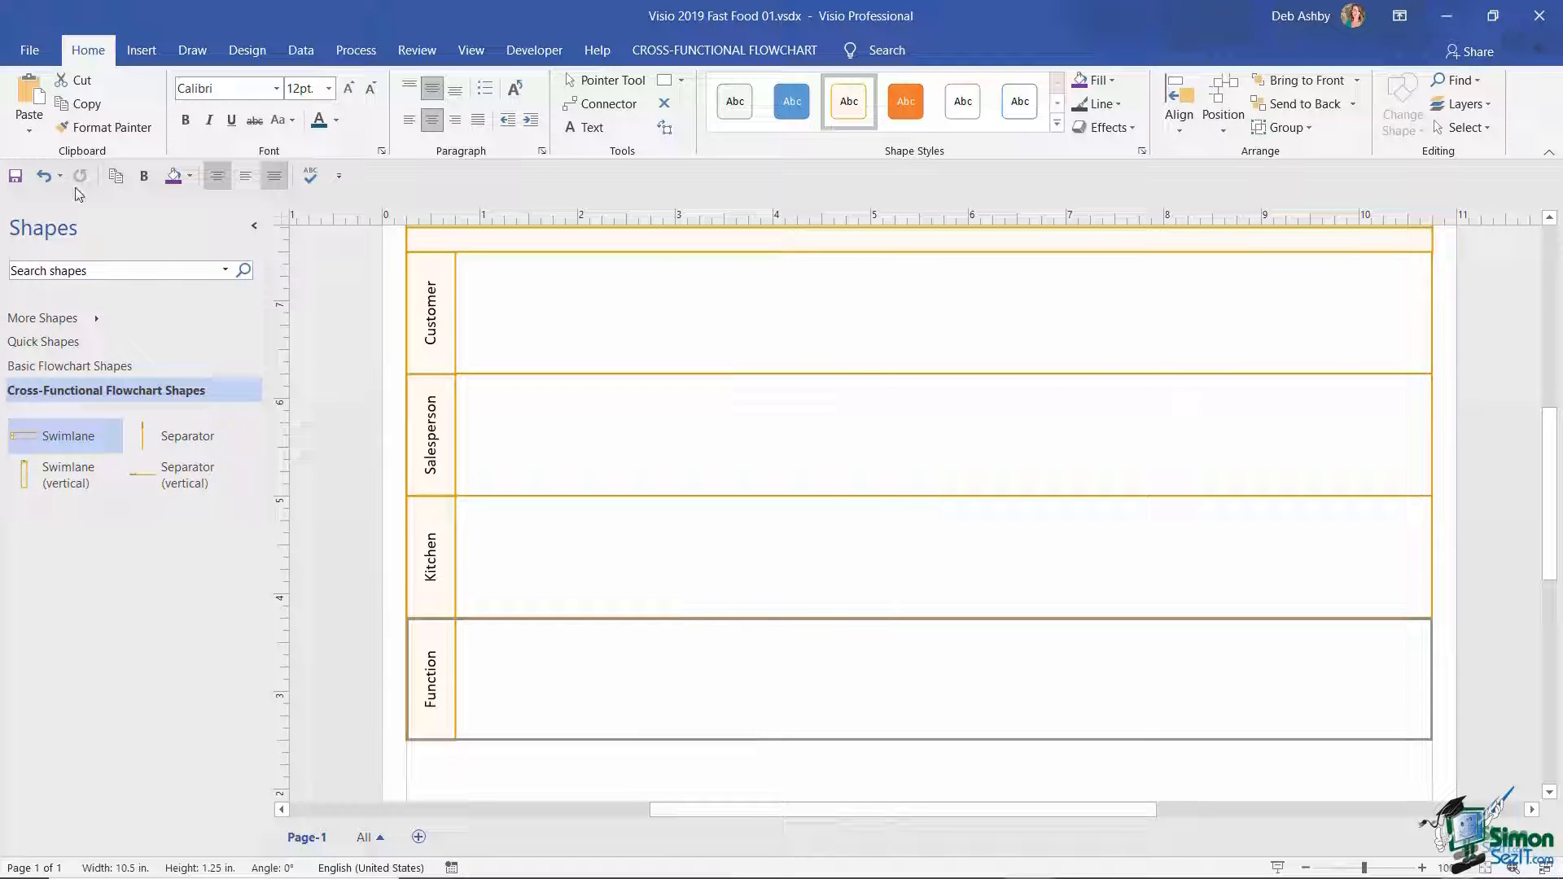
left_click(43, 176)
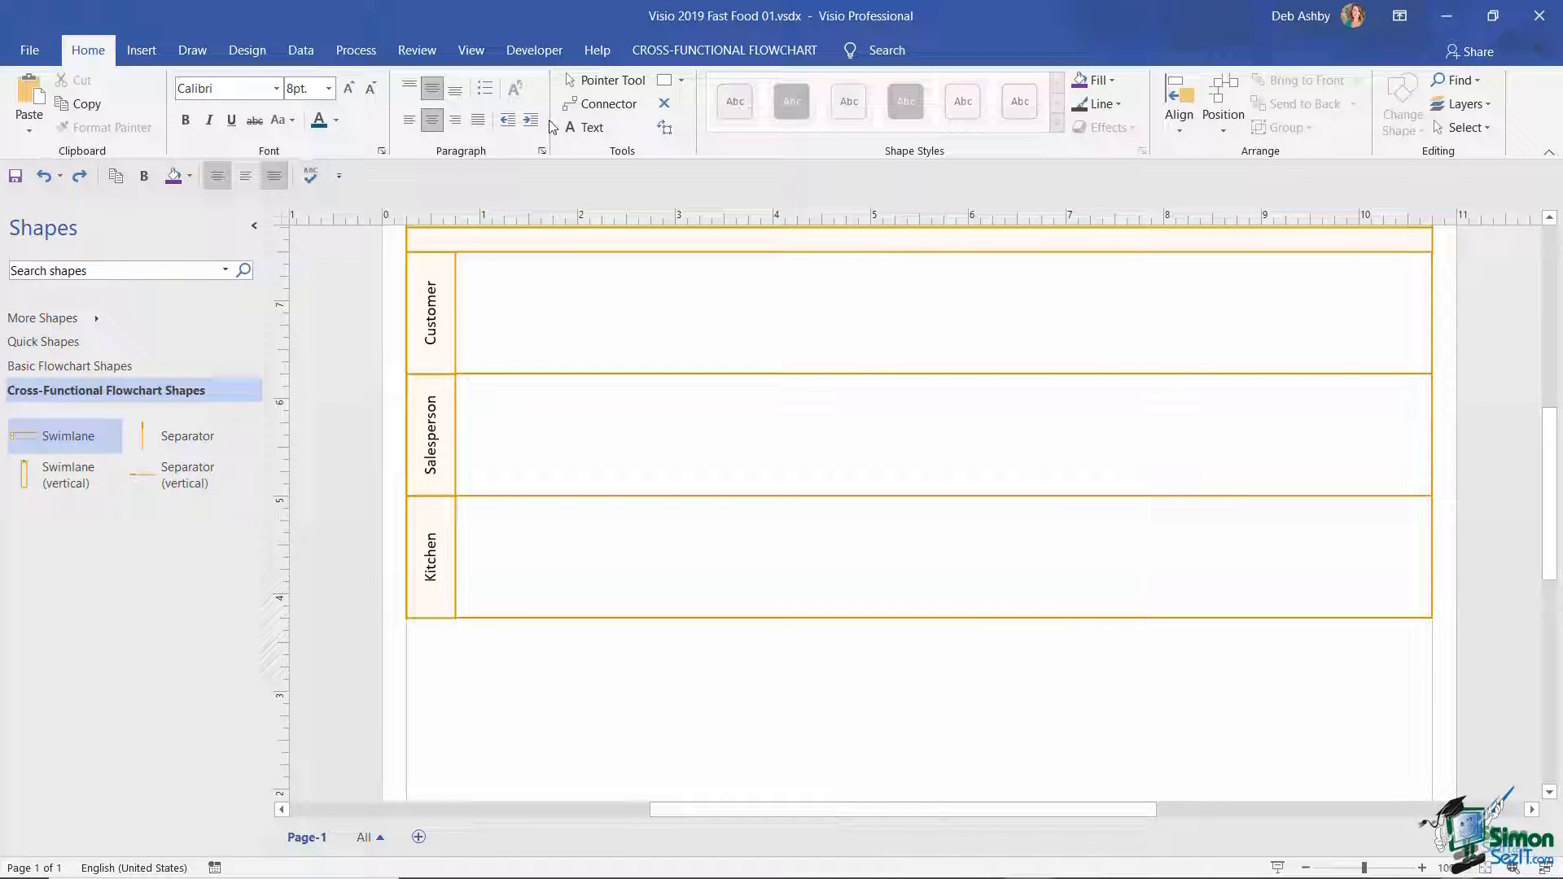
Insert a fourth swimlane below the Kitchen lane and label it Delivery Team.
left_click(696, 52)
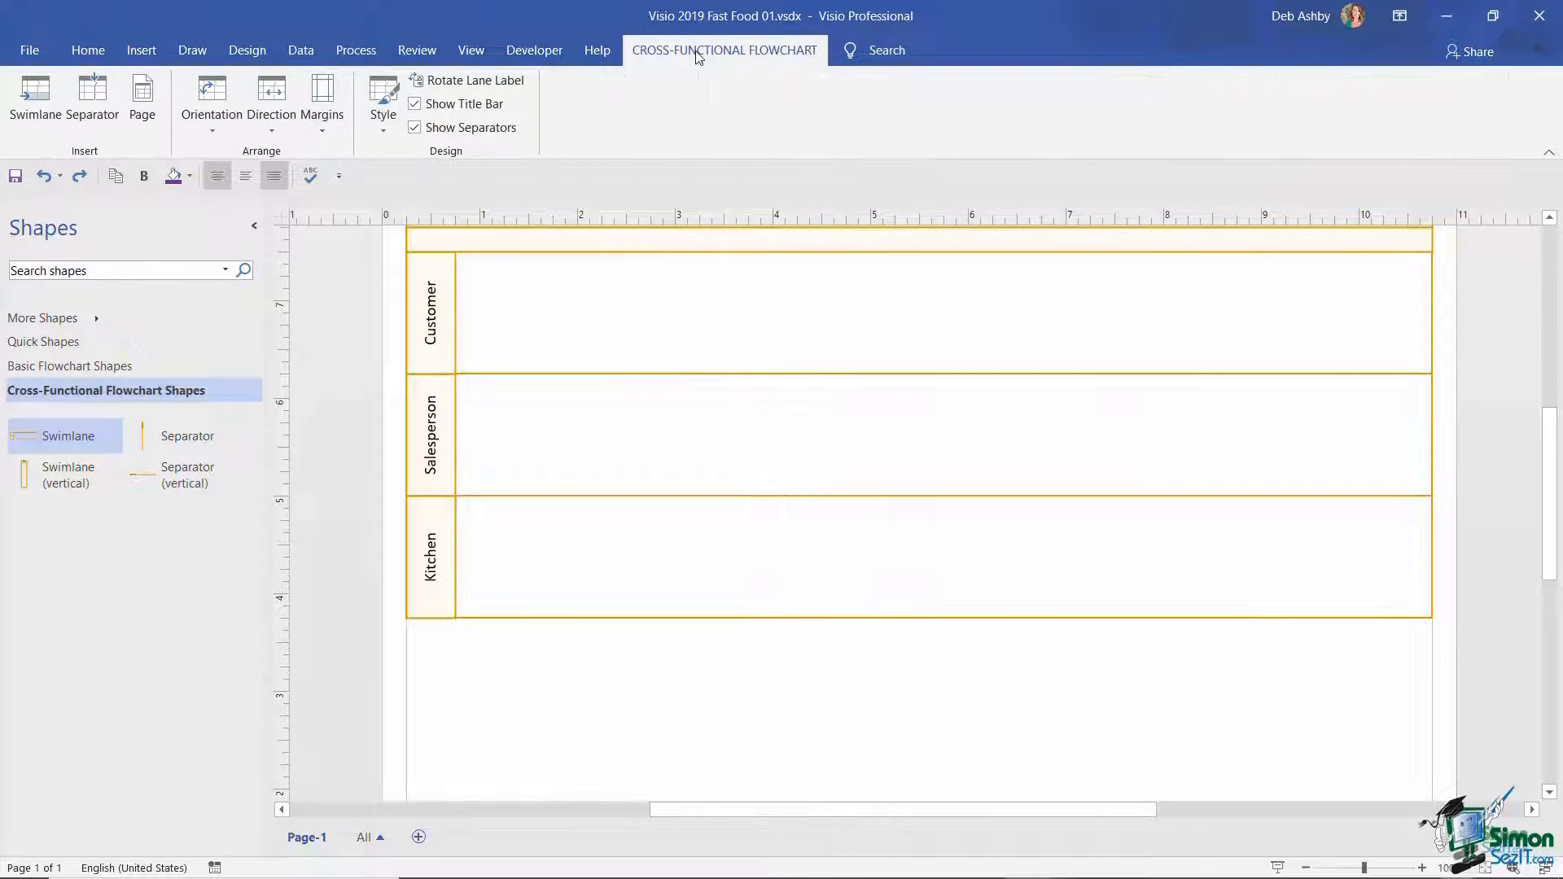
left_click(33, 109)
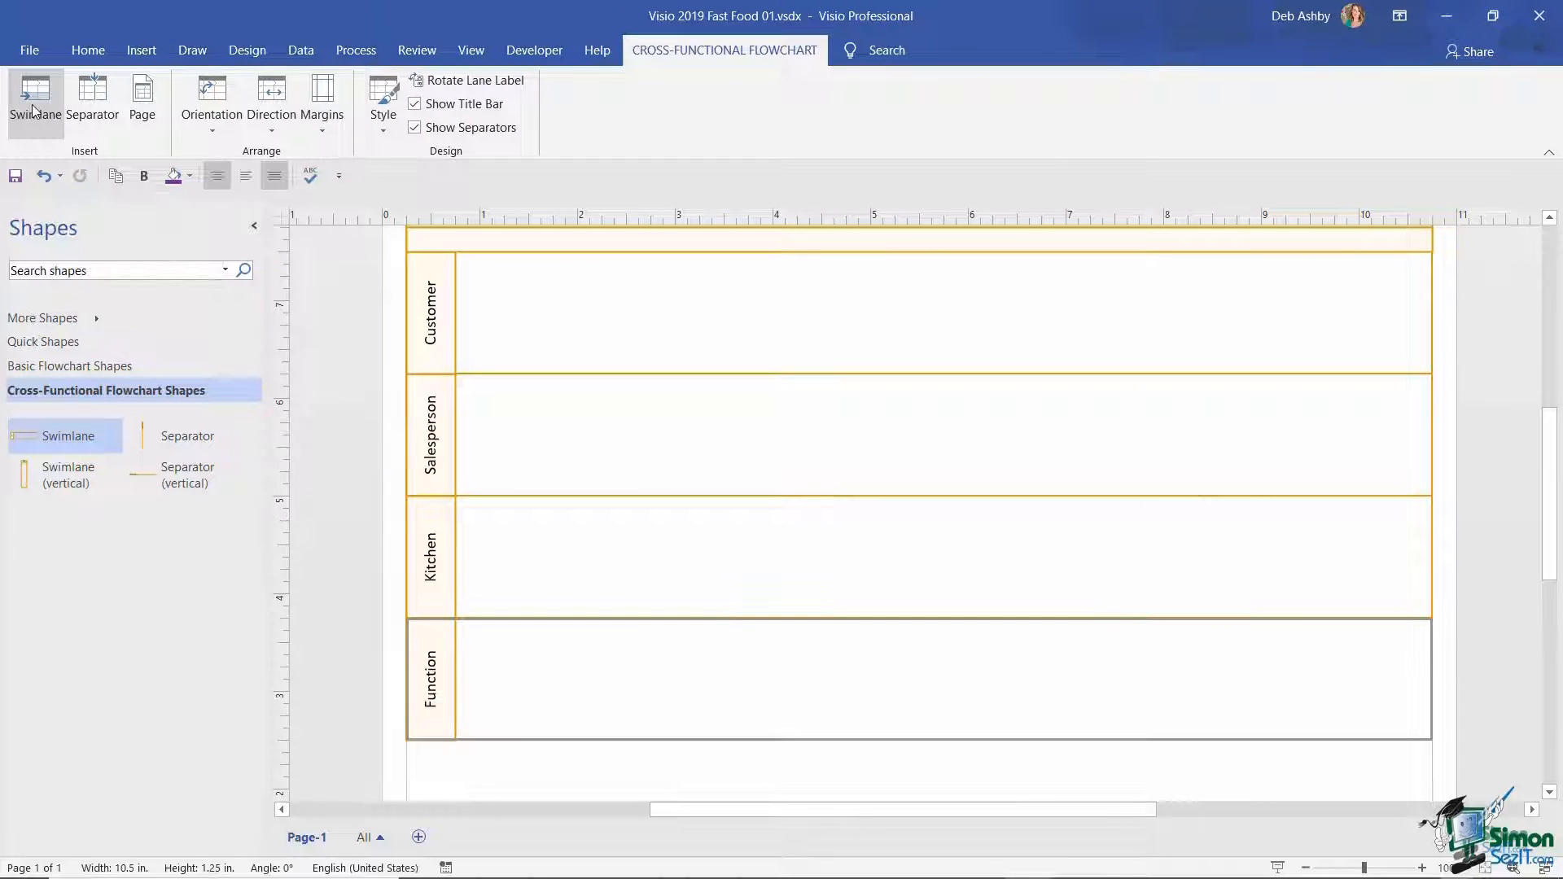
left_click(431, 683)
left_click(433, 681)
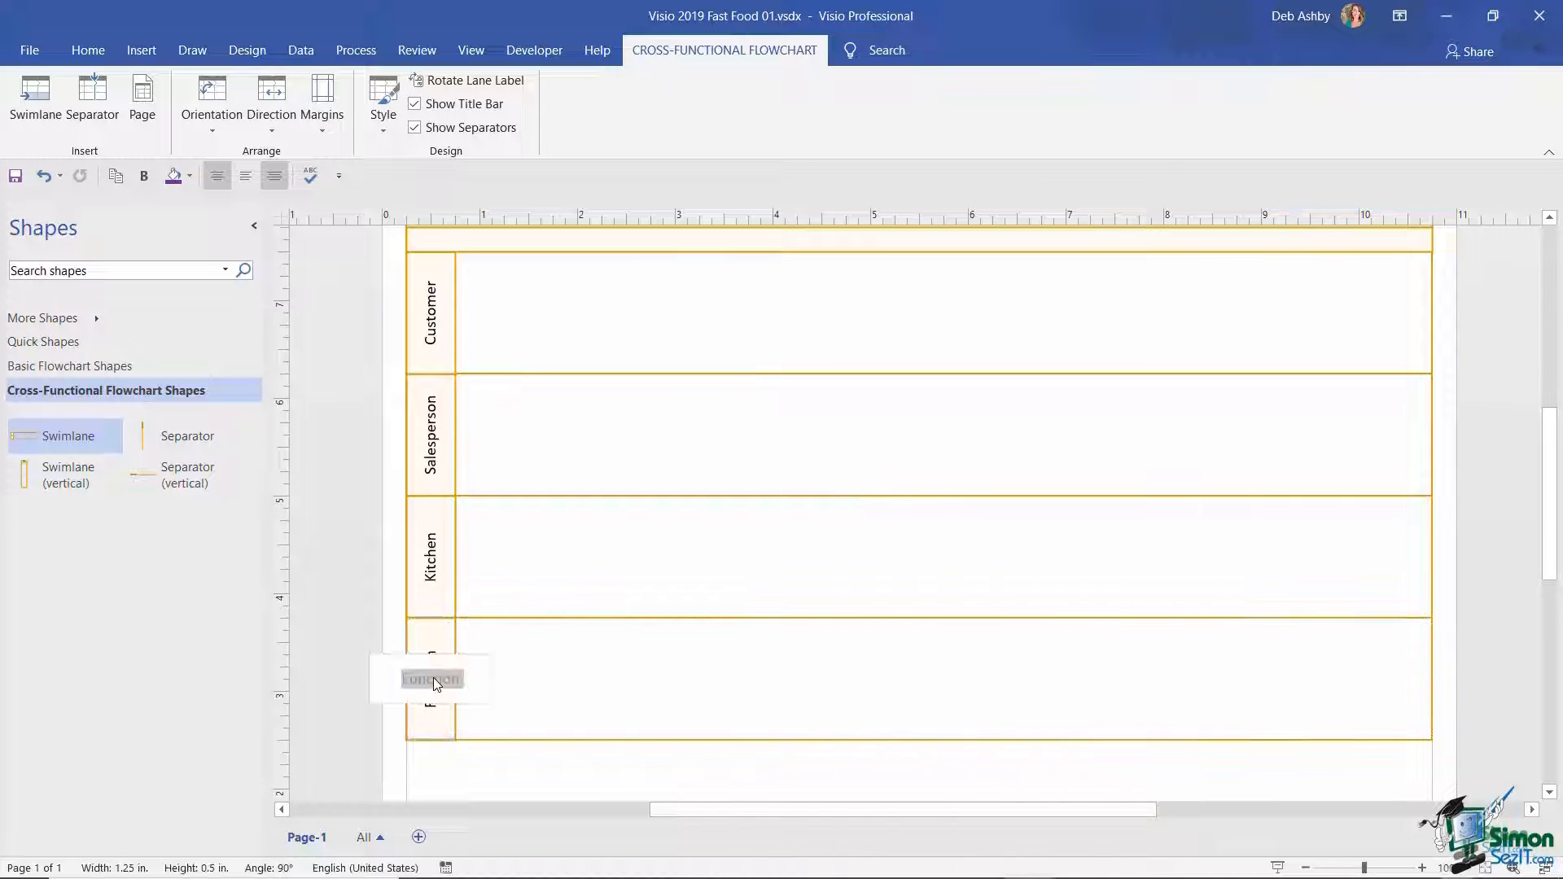
double_click(443, 681)
type("Delivery Team")
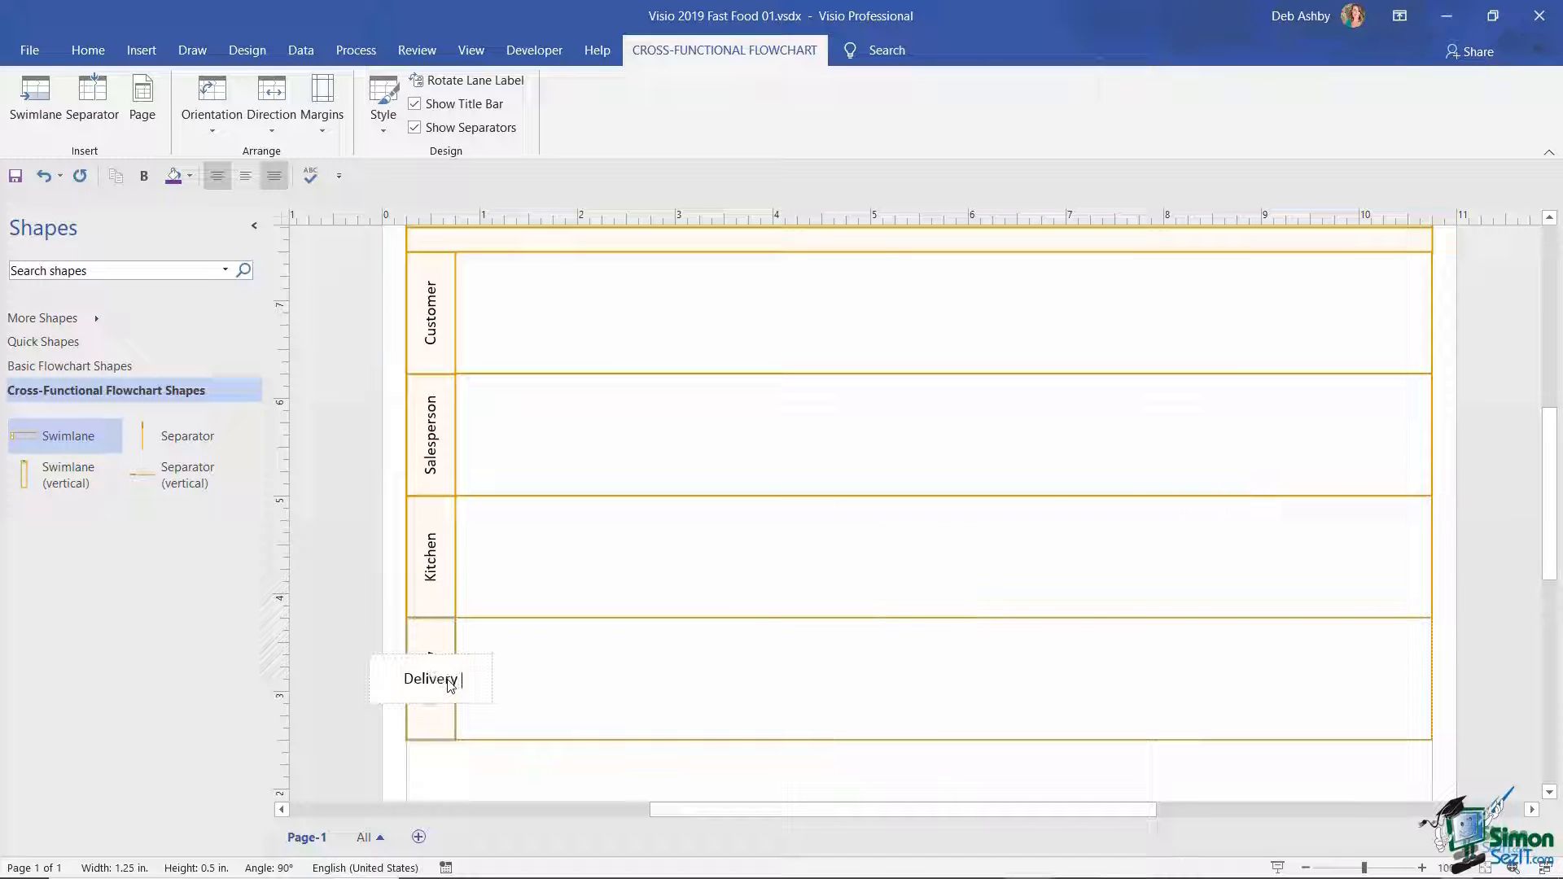
left_click(702, 688)
scroll(1426, 544, "up", 1)
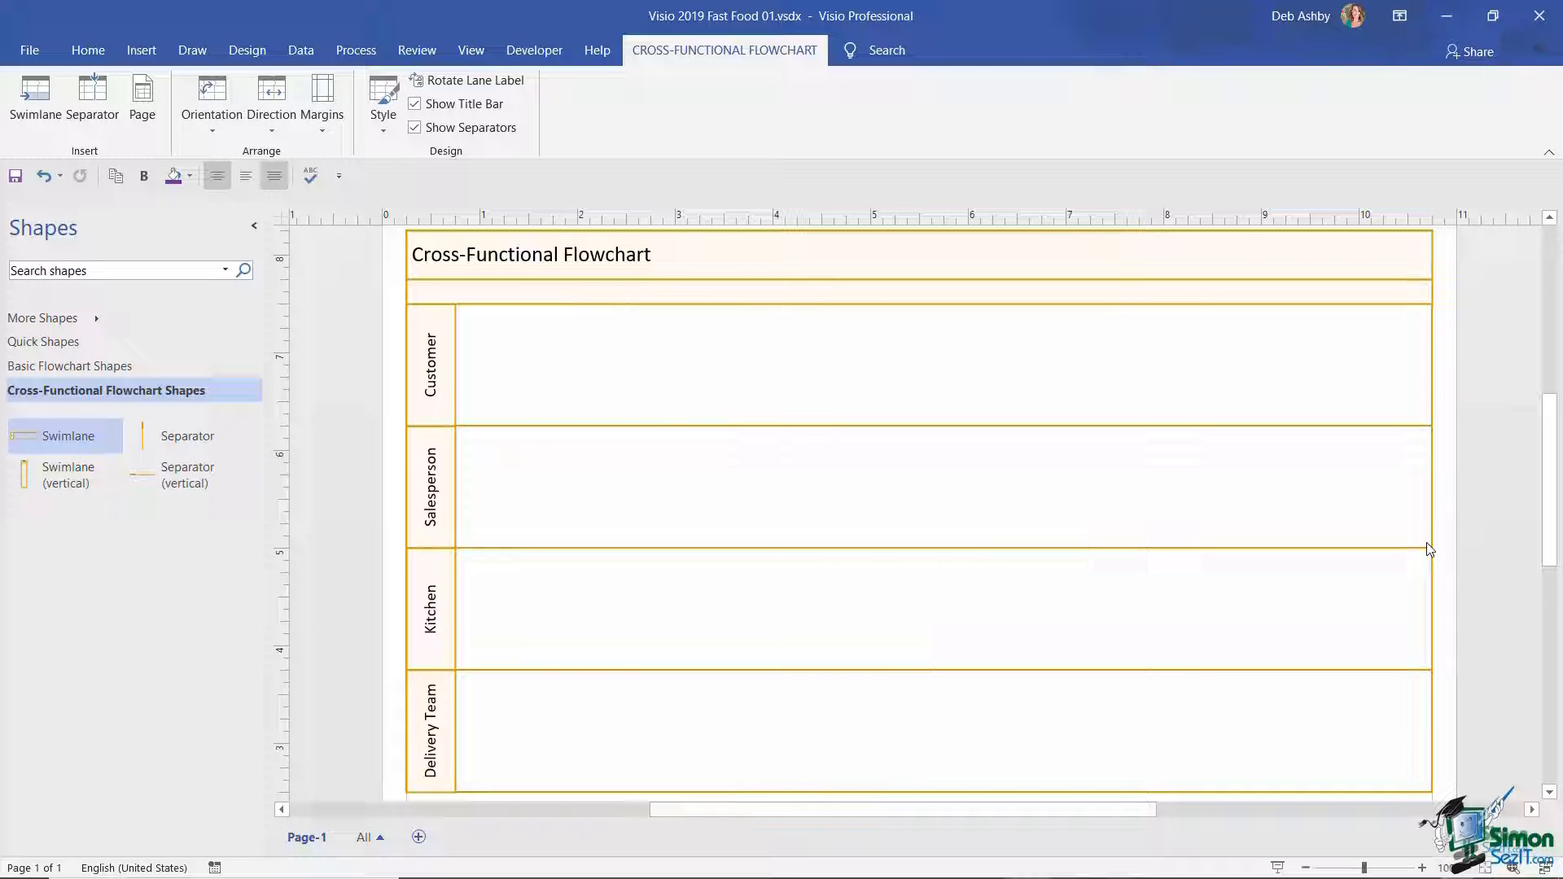
Clear the selection in the flowchart and display the Basic Flowchart Shapes stencil.
left_click(1427, 543)
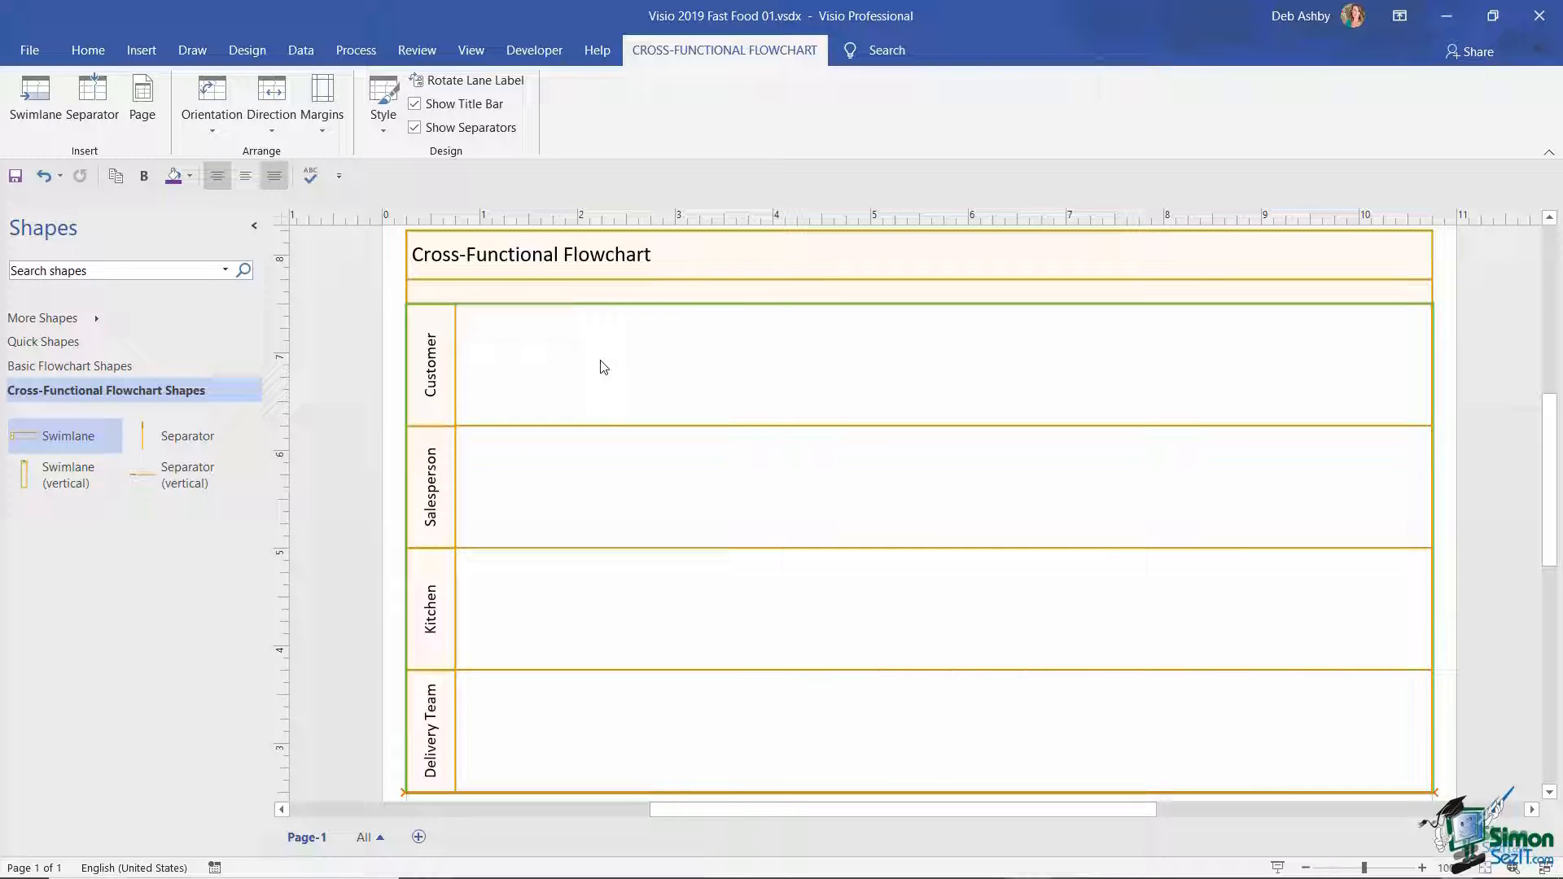
left_click(603, 367)
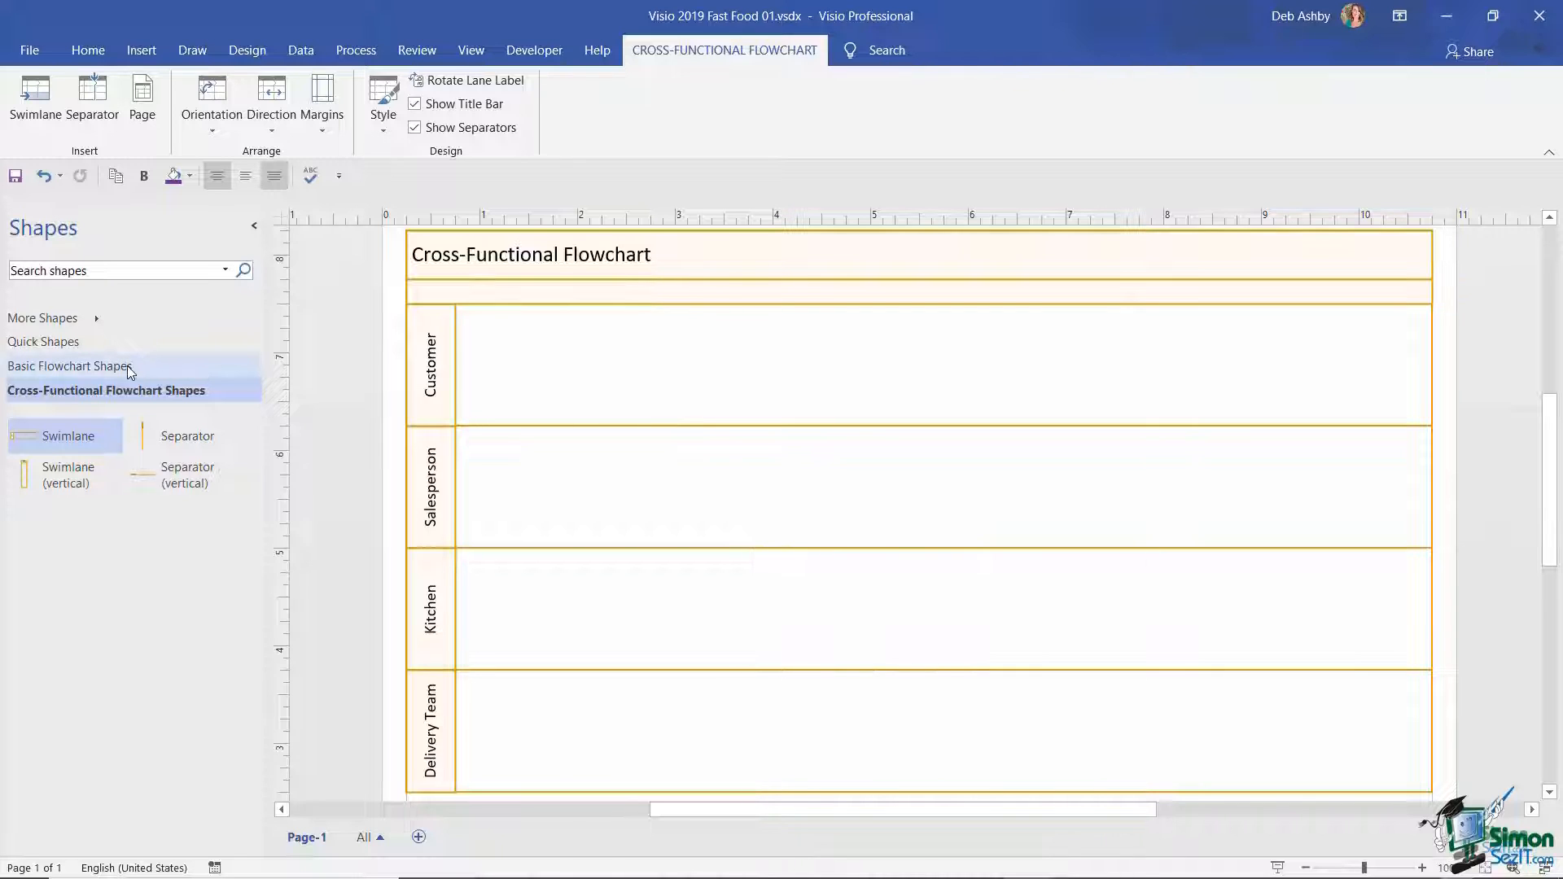
left_click(128, 368)
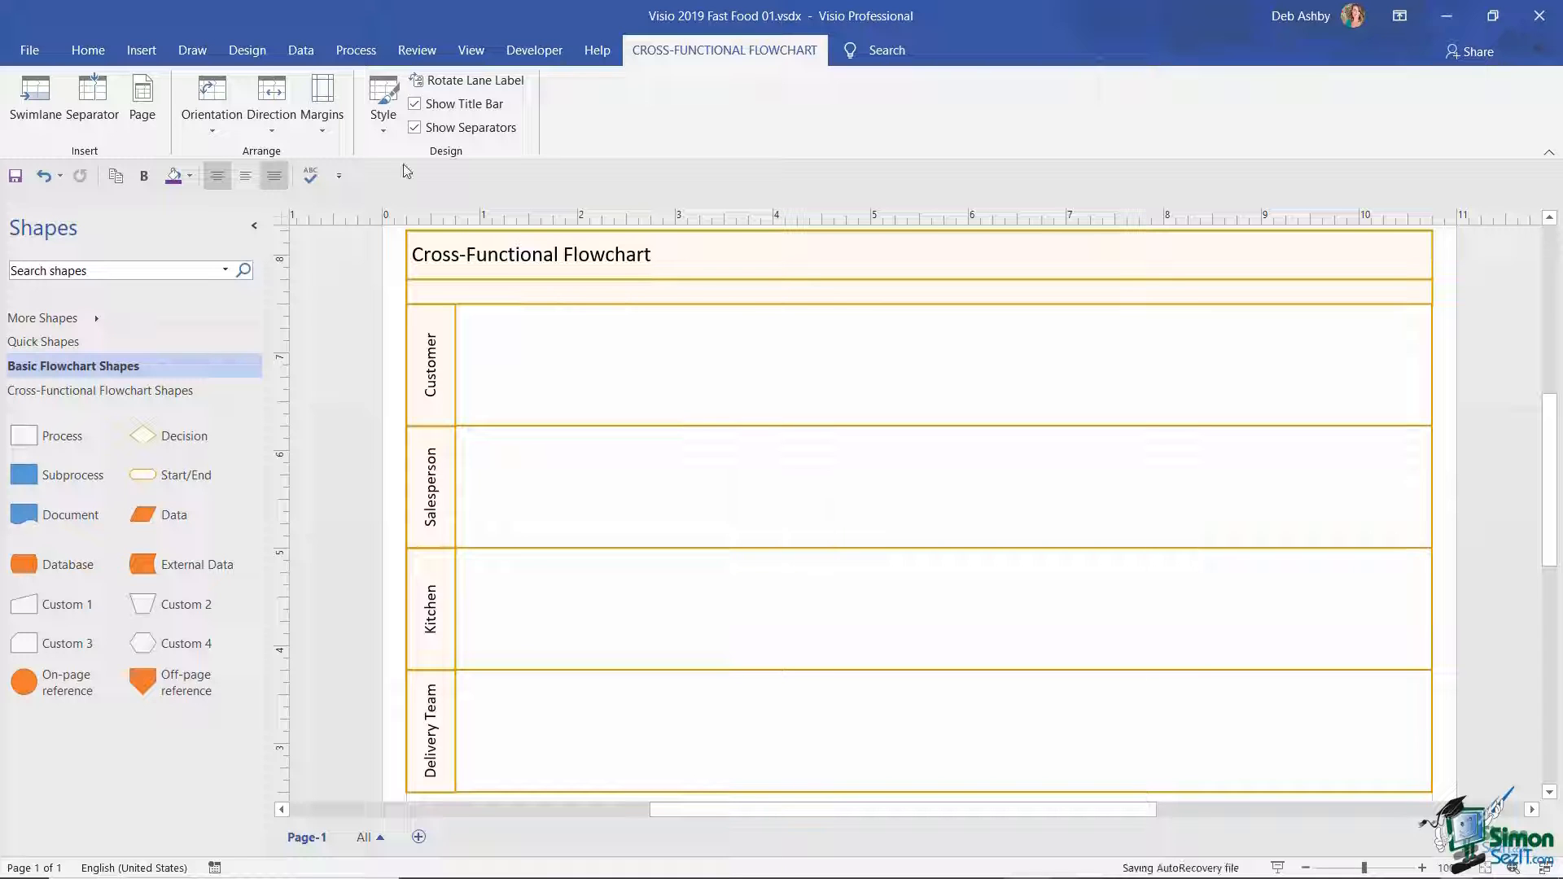
Apply the first theme of the Professional group, with solid blue shapes, to the flowchart.
left_click(247, 50)
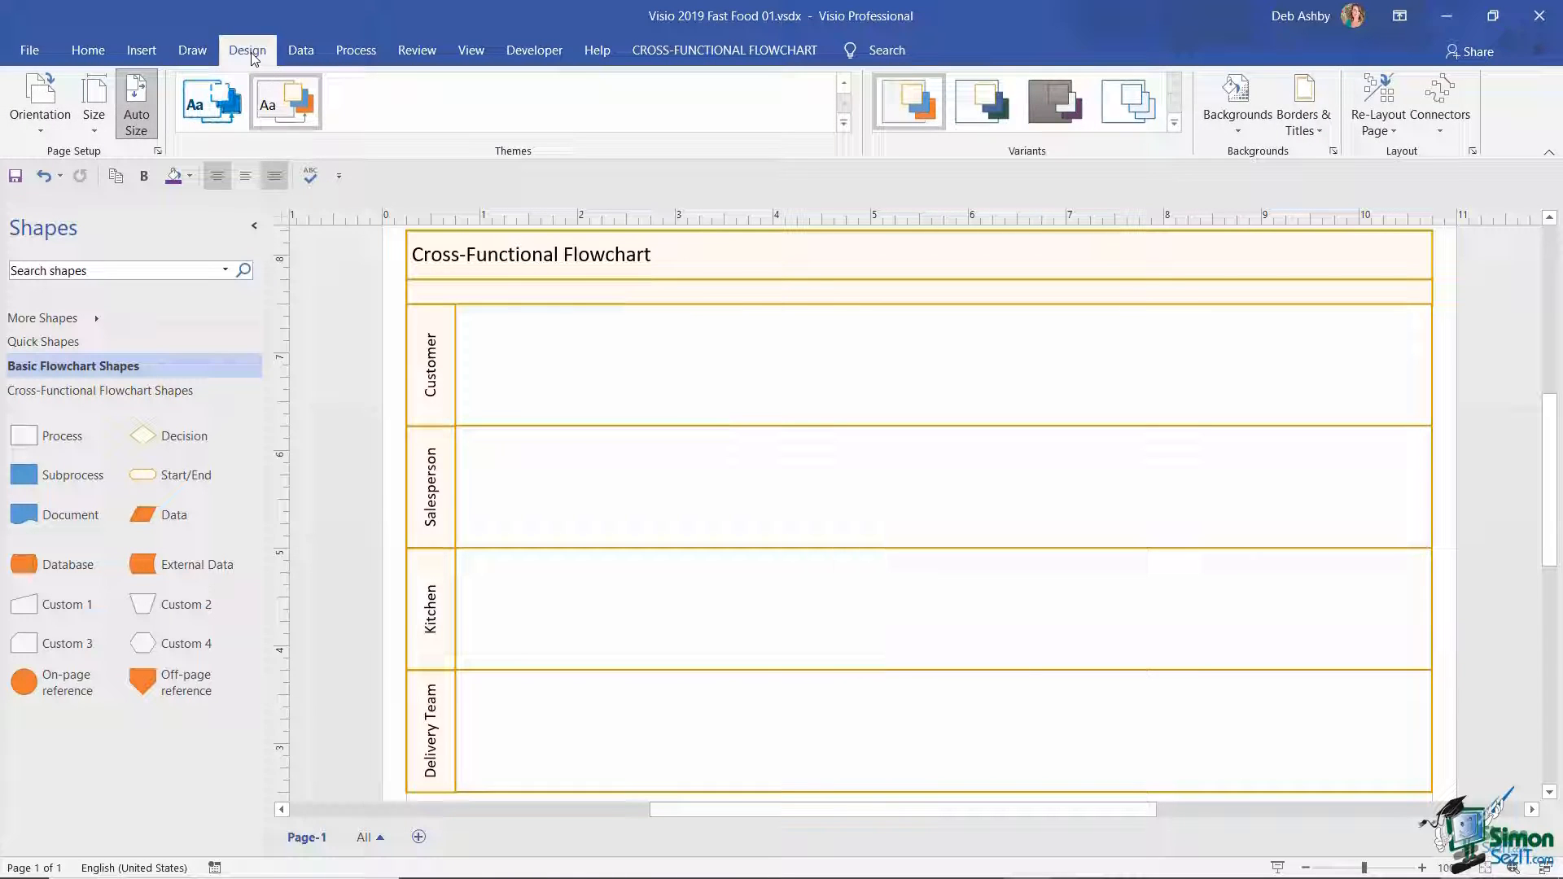
left_click(843, 123)
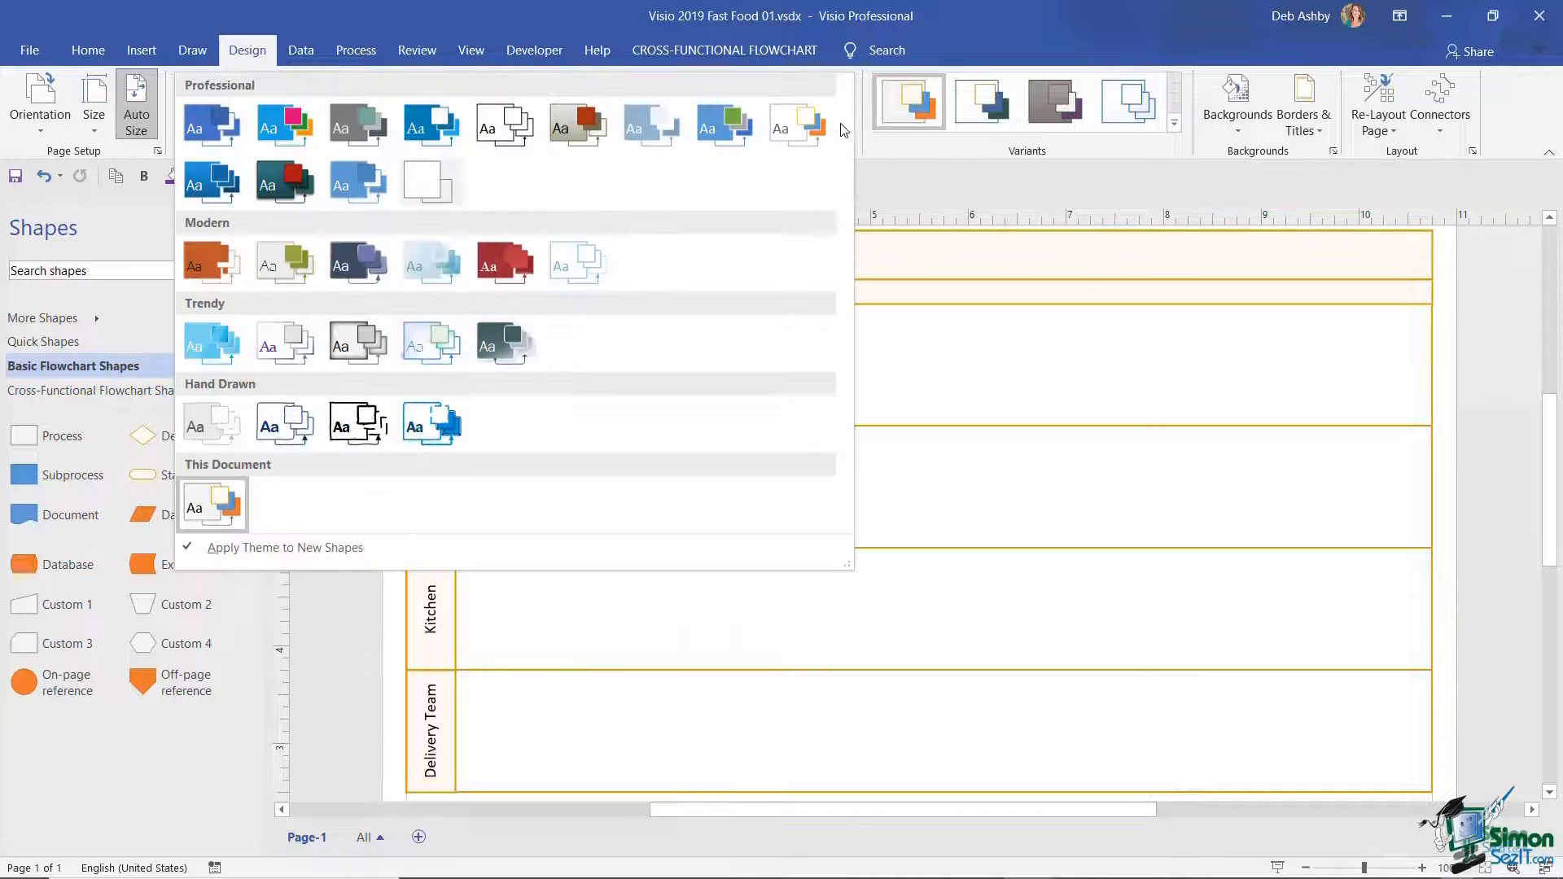
left_click(217, 126)
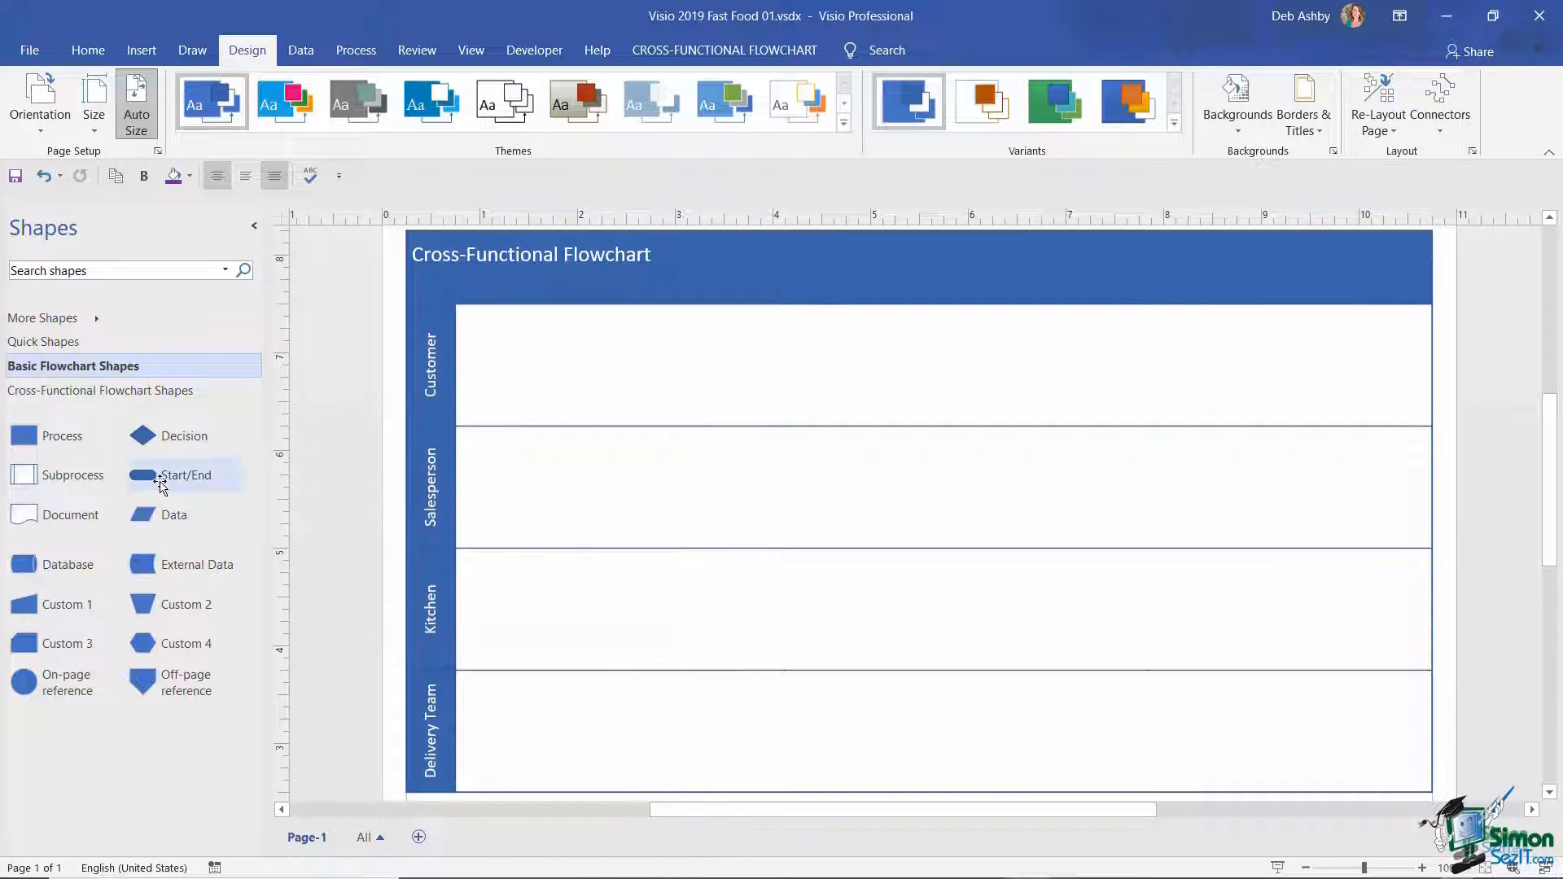
Place a Start/End shape at the beginning of the Customer lane and label it Start.
left_click_drag(160, 478, 544, 360)
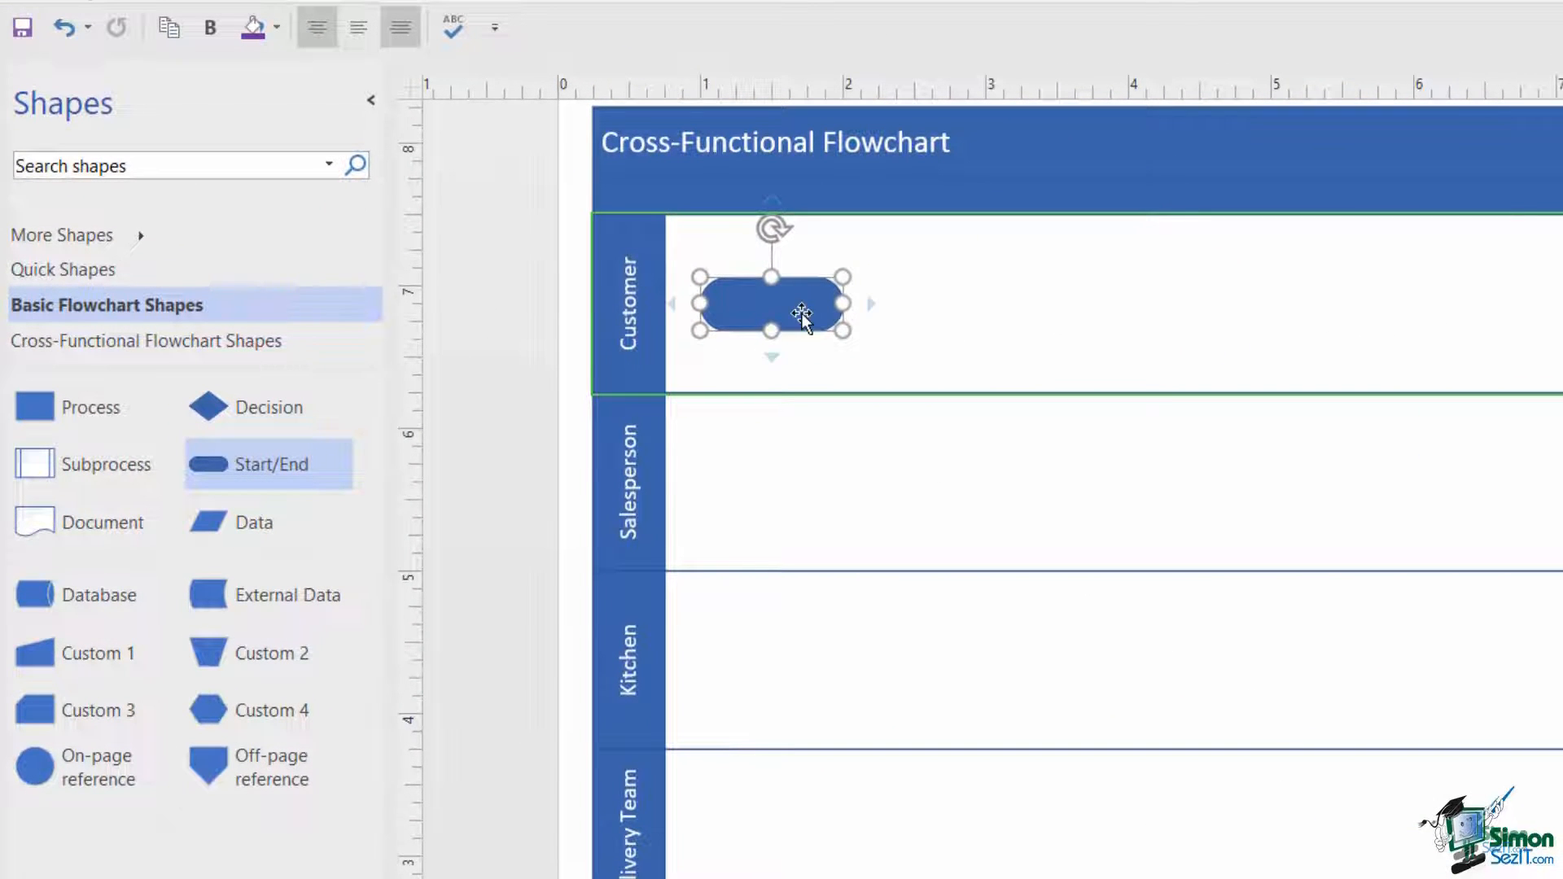
double_click(802, 316)
type("Start")
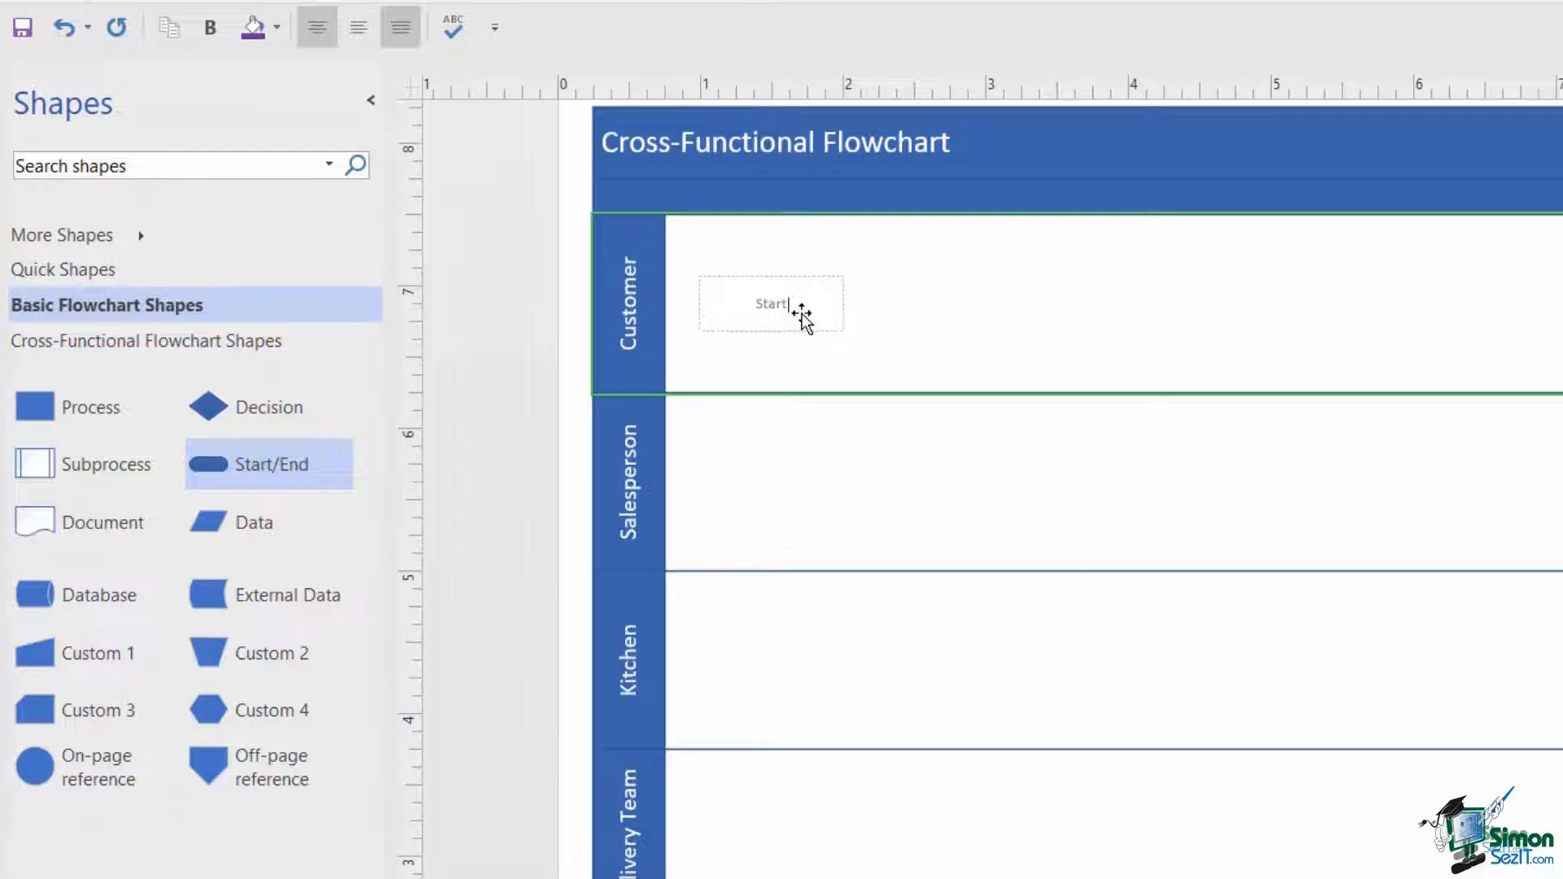
key("Escape")
left_click(802, 314)
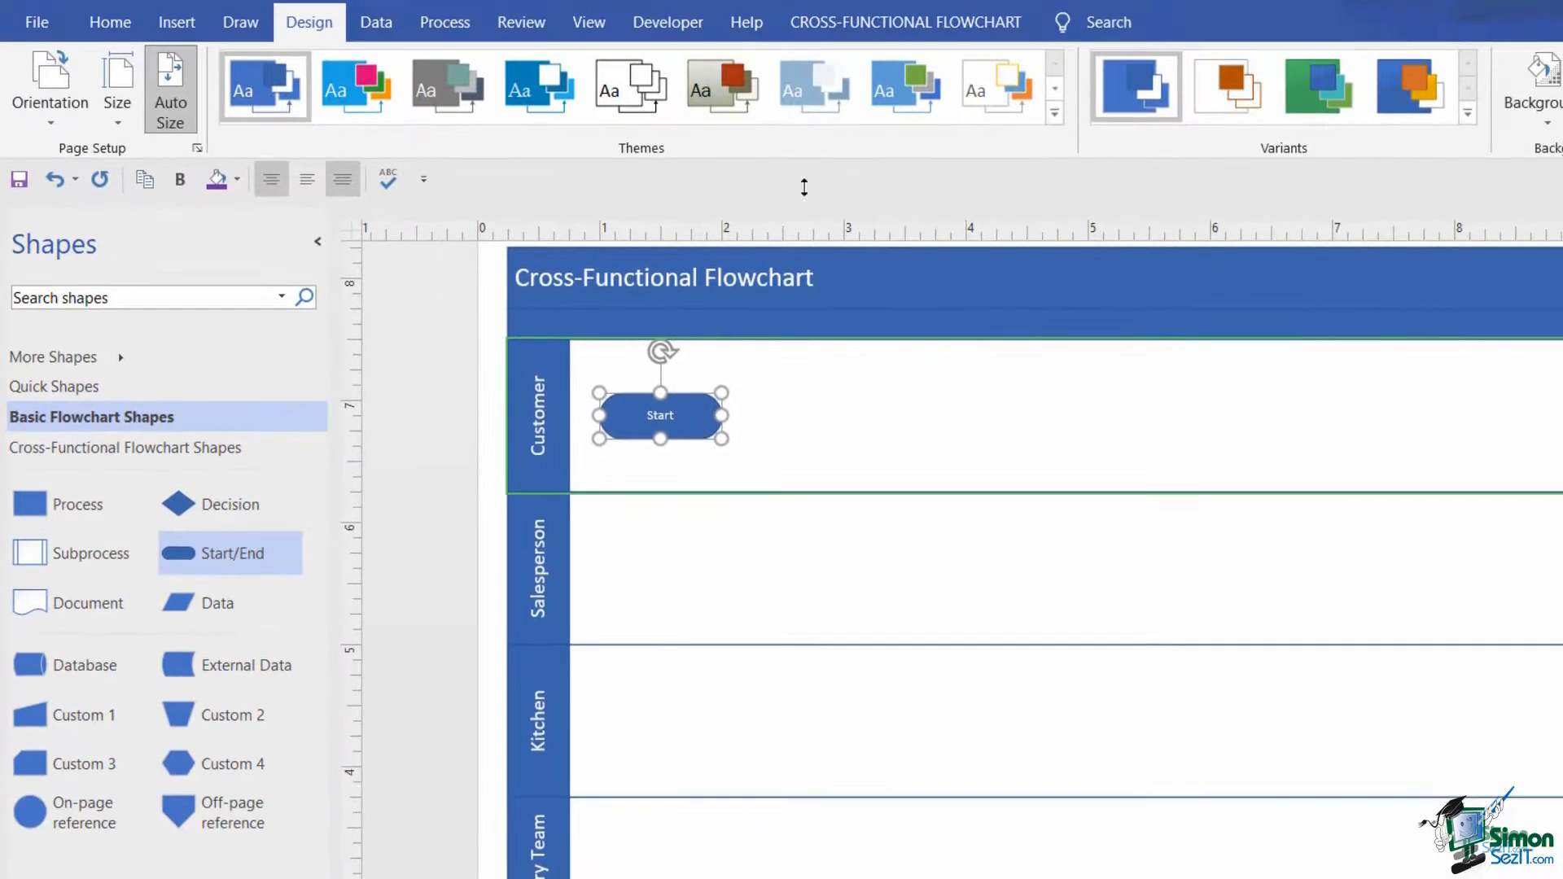
Set the Start shape's text size to 12 pt and clear the selection.
left_click(110, 20)
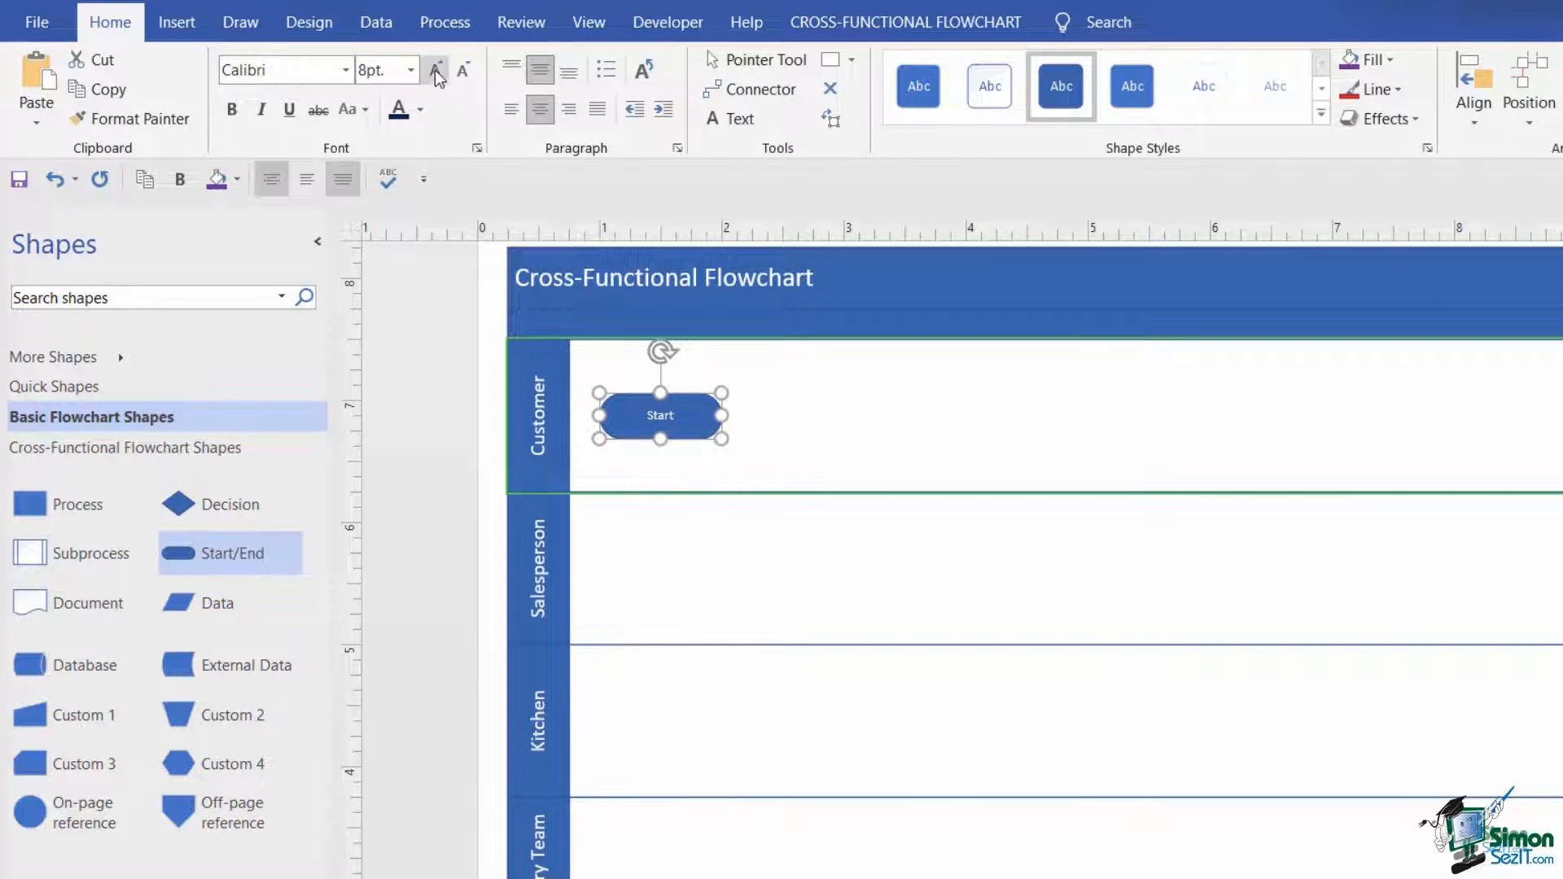
left_click(411, 70)
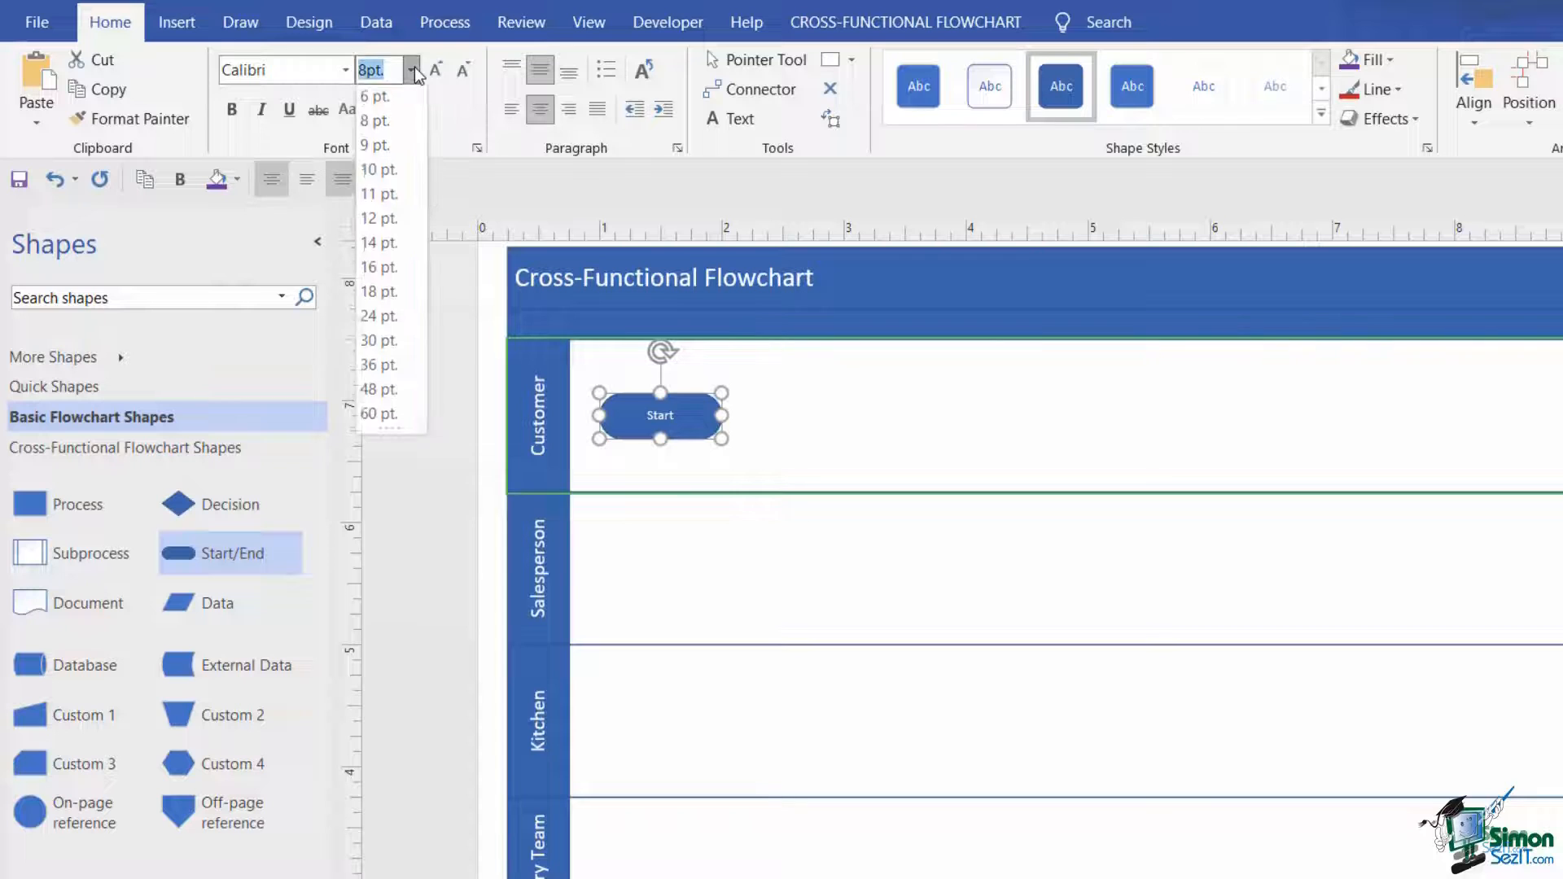
left_click(380, 221)
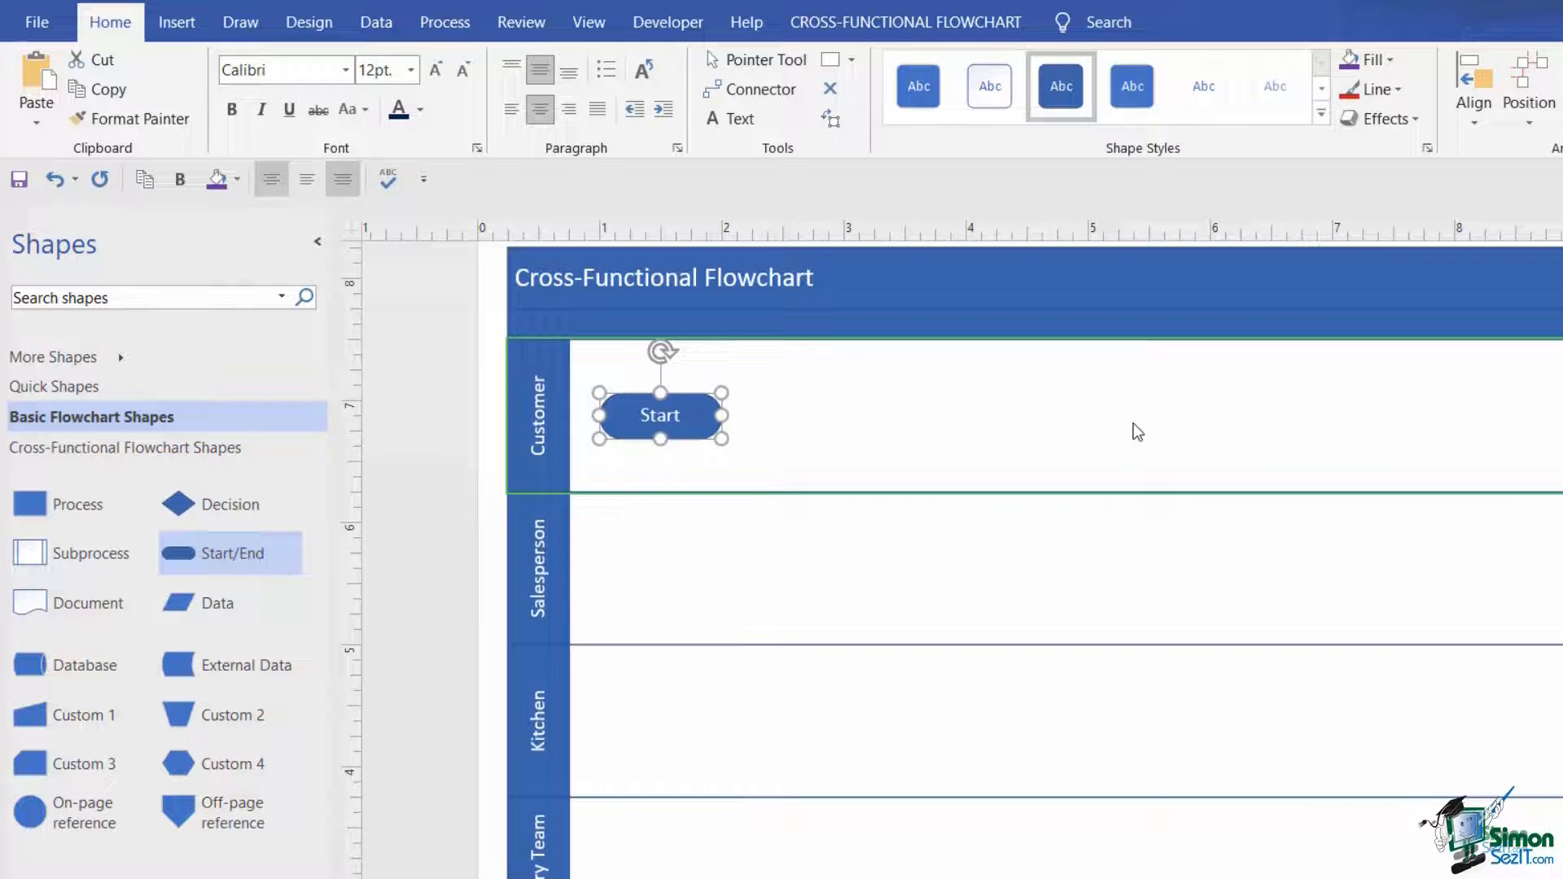
left_click(1137, 432)
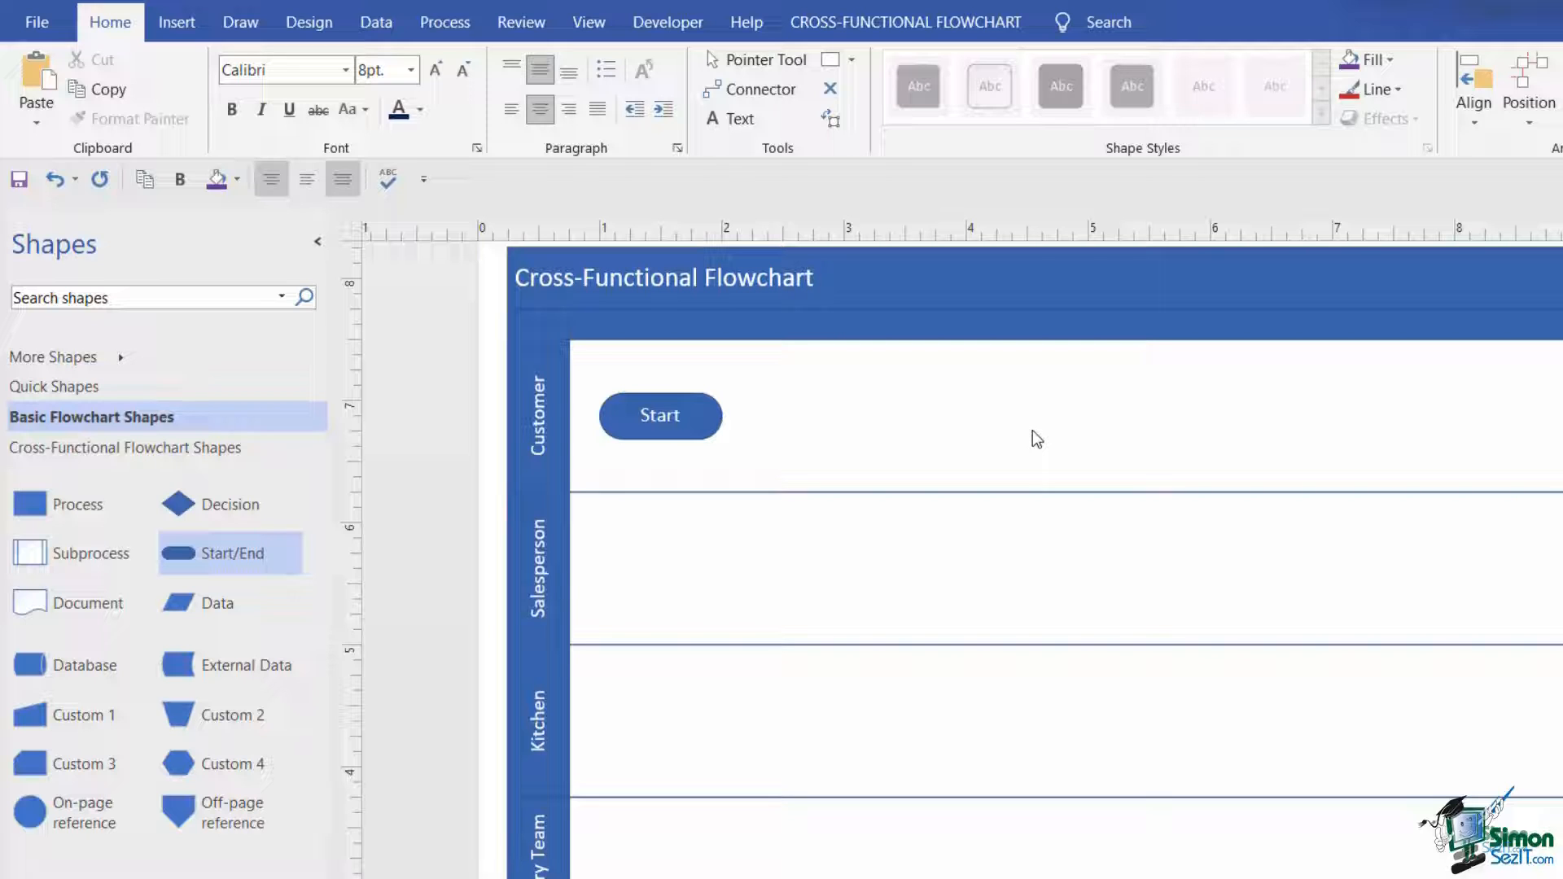
Add a connected Process shape after Start in the Customer lane and set its text size to 12 pt.
mouse_move(705, 419)
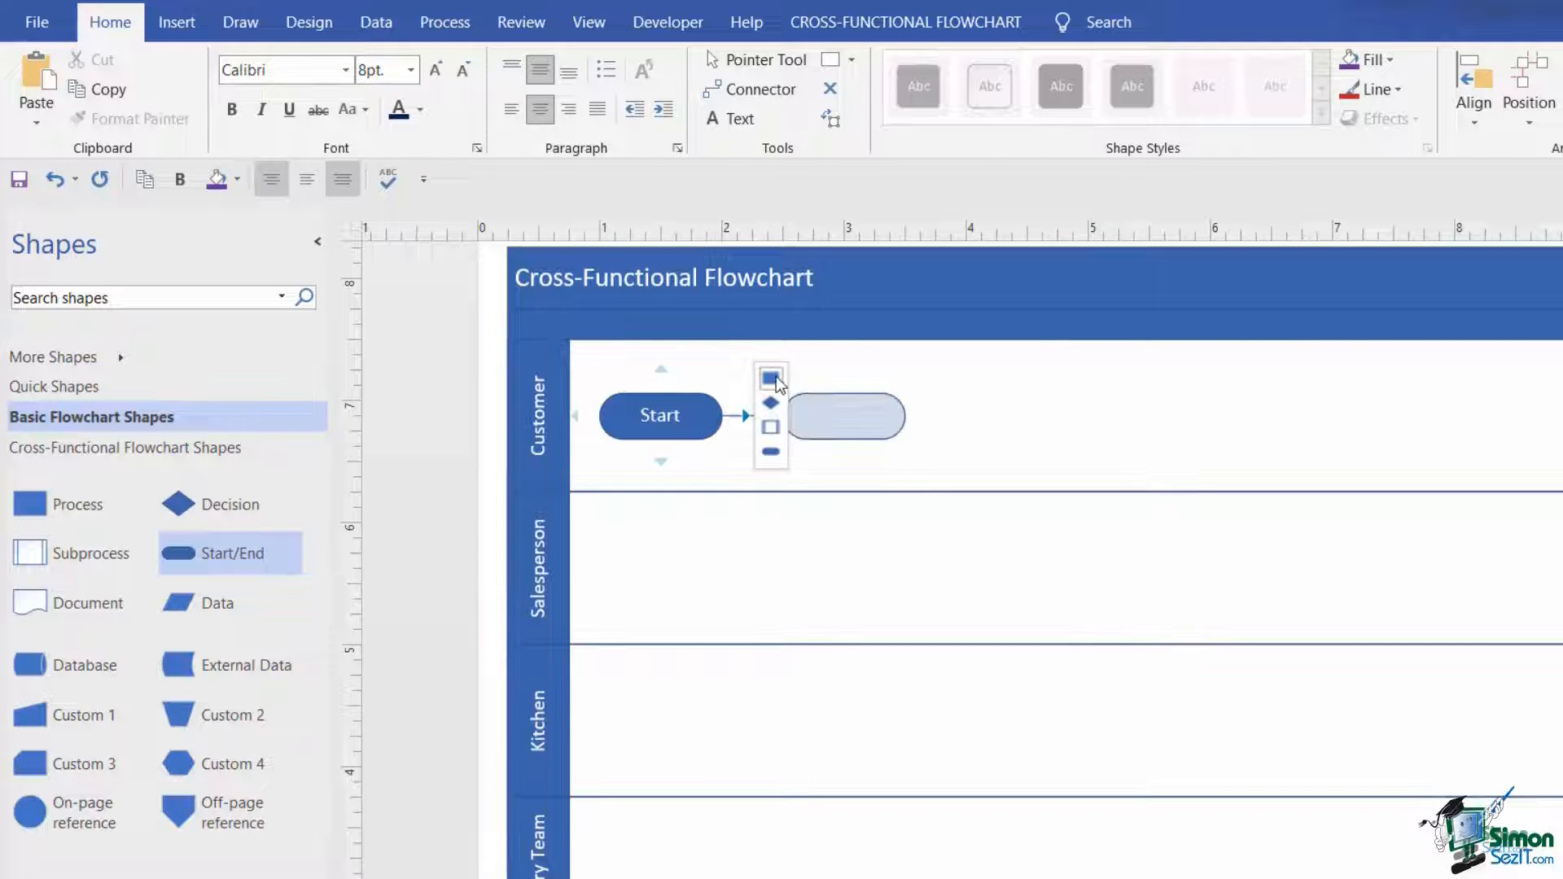
left_click(771, 378)
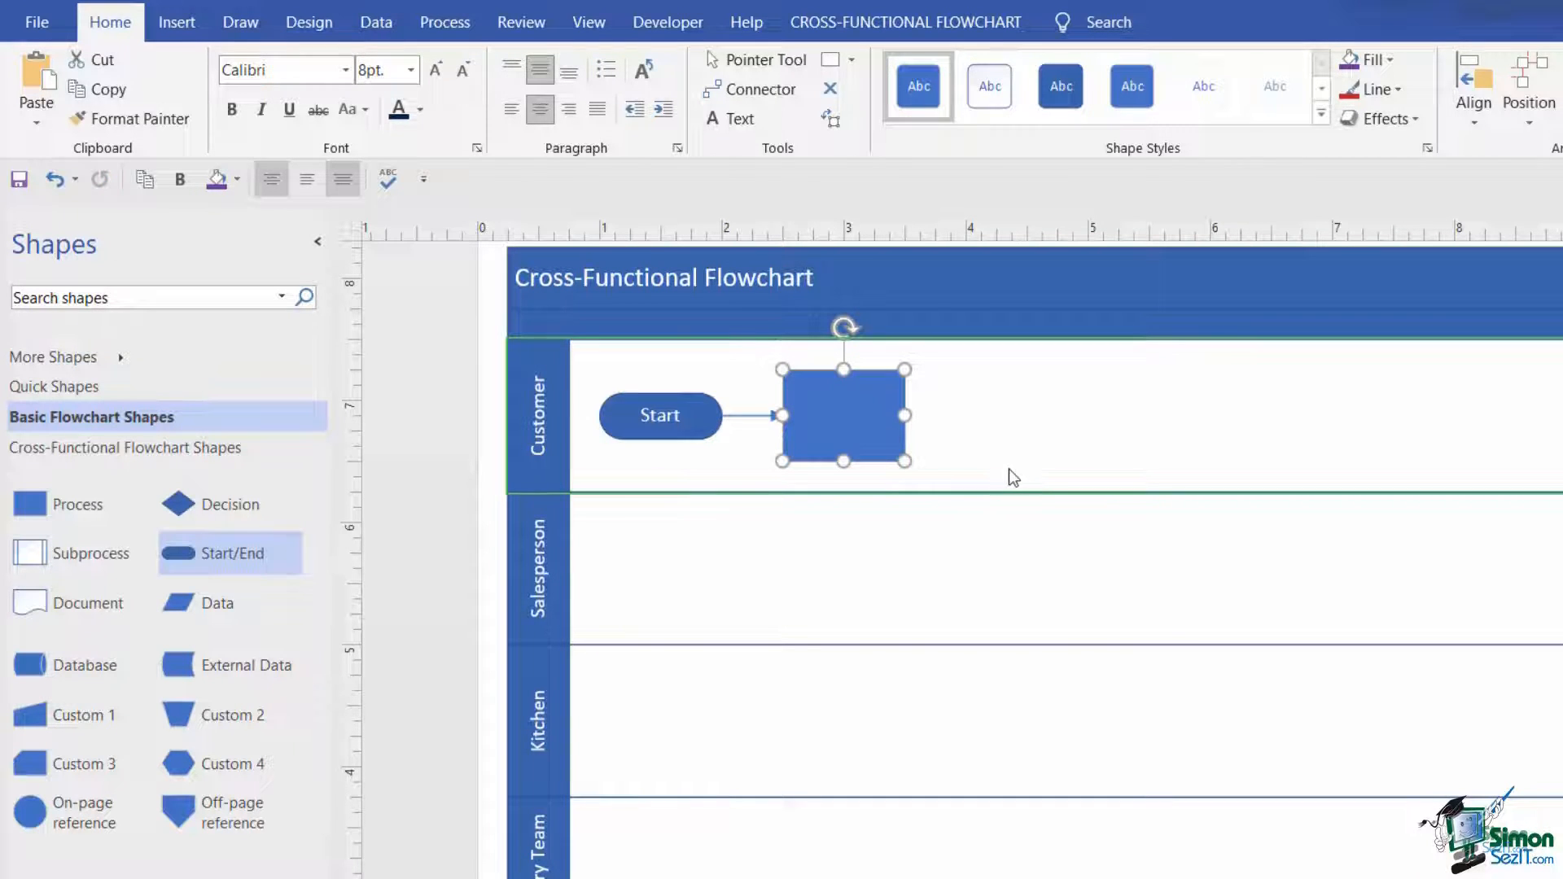
left_click(416, 71)
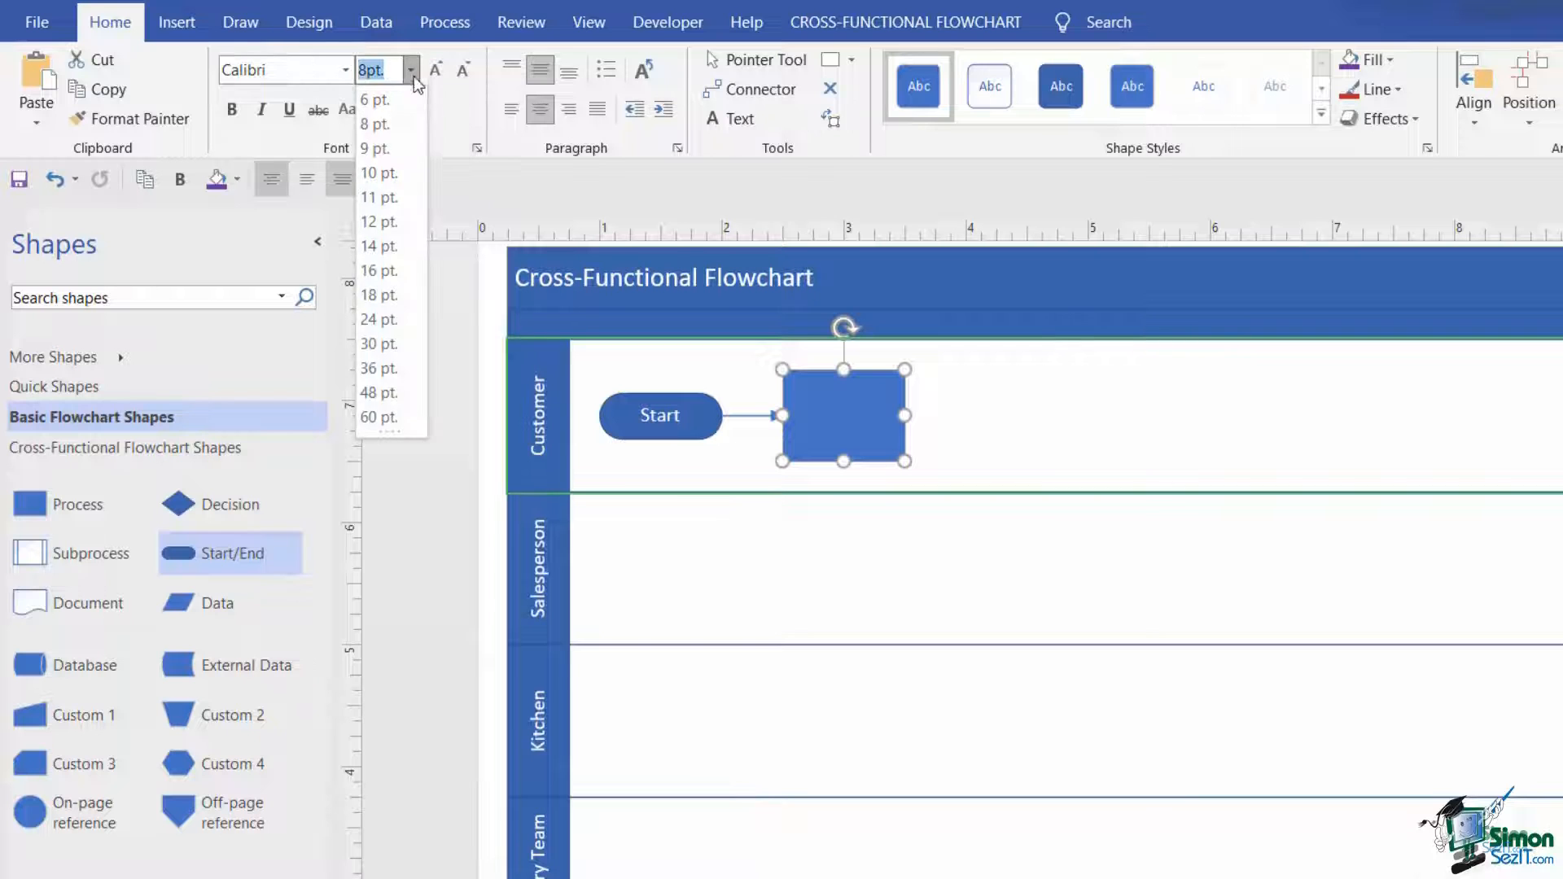
left_click(389, 222)
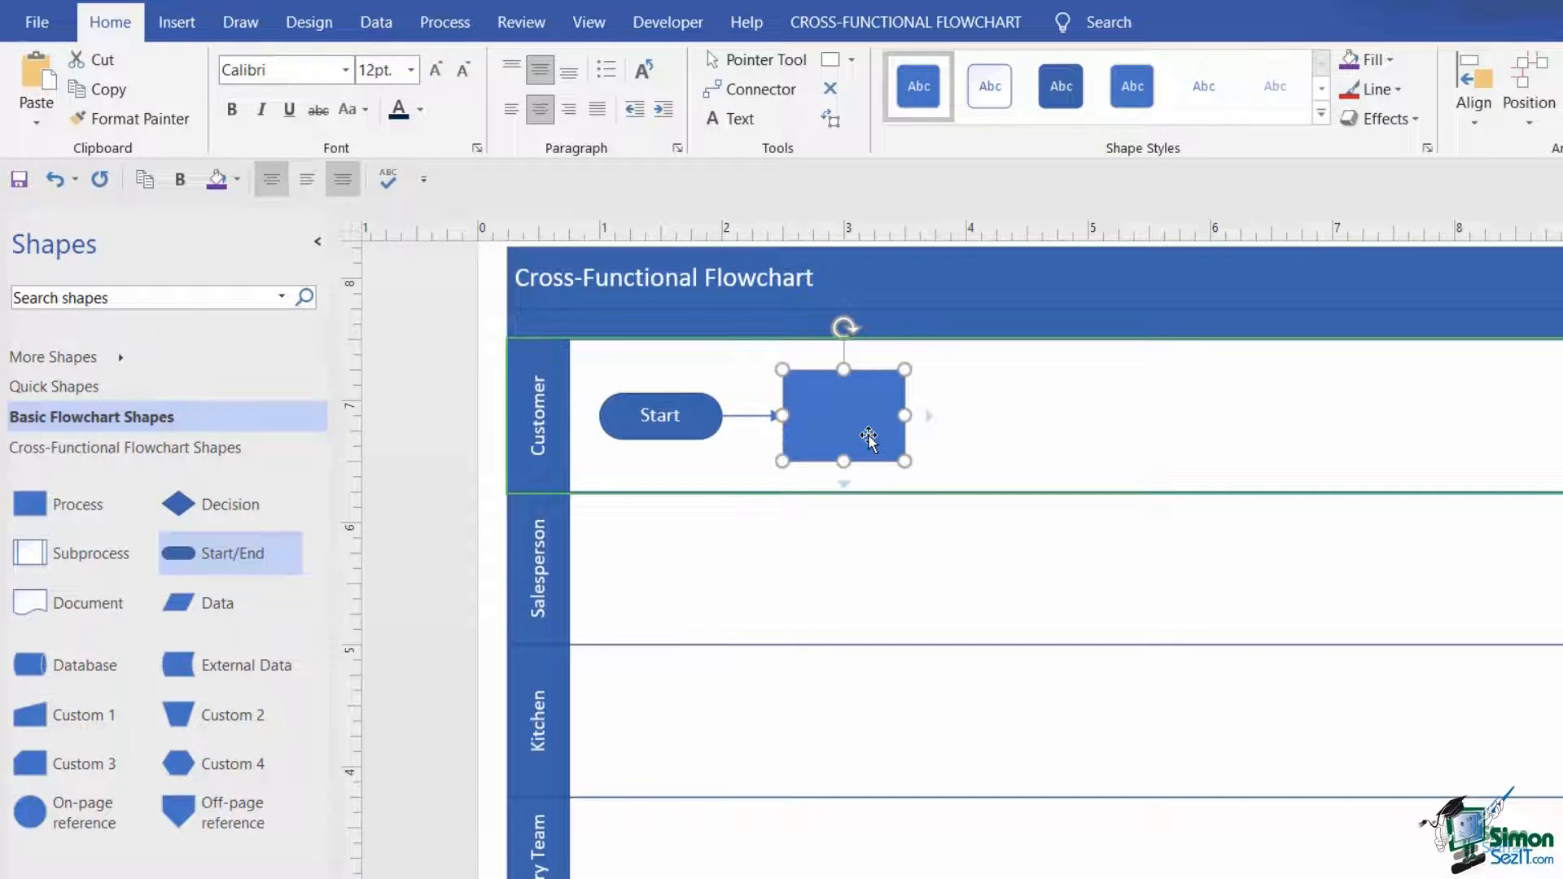
Label the new Process shape in the Customer lane "Customer places order".
type("cus")
key("BackSpace")
key("BackSpace")
key("BackSpace")
type("Cu")
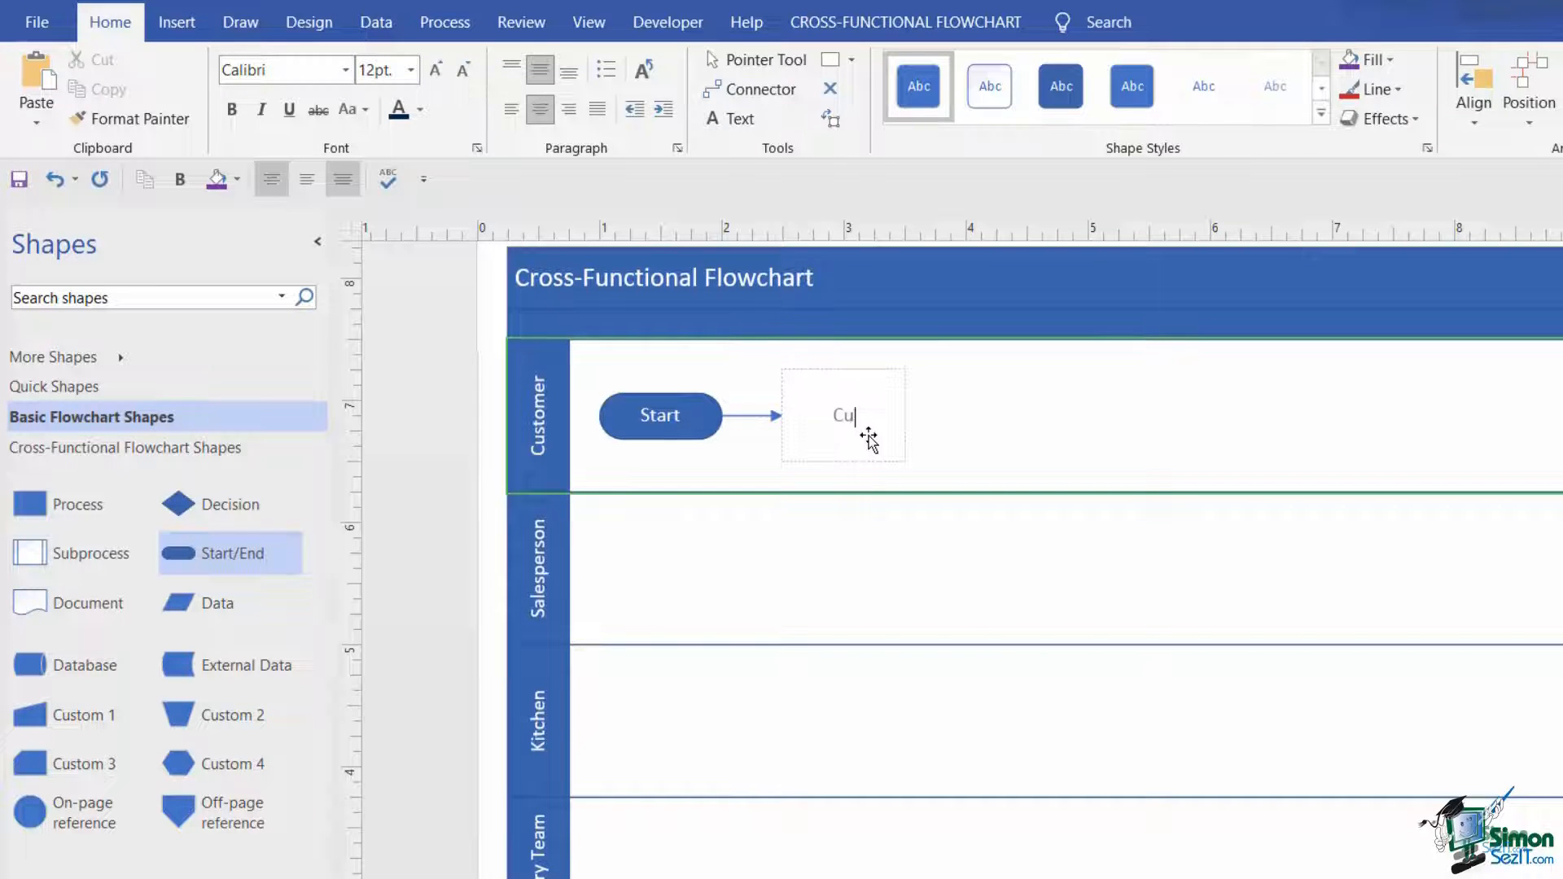
type("stomer places order")
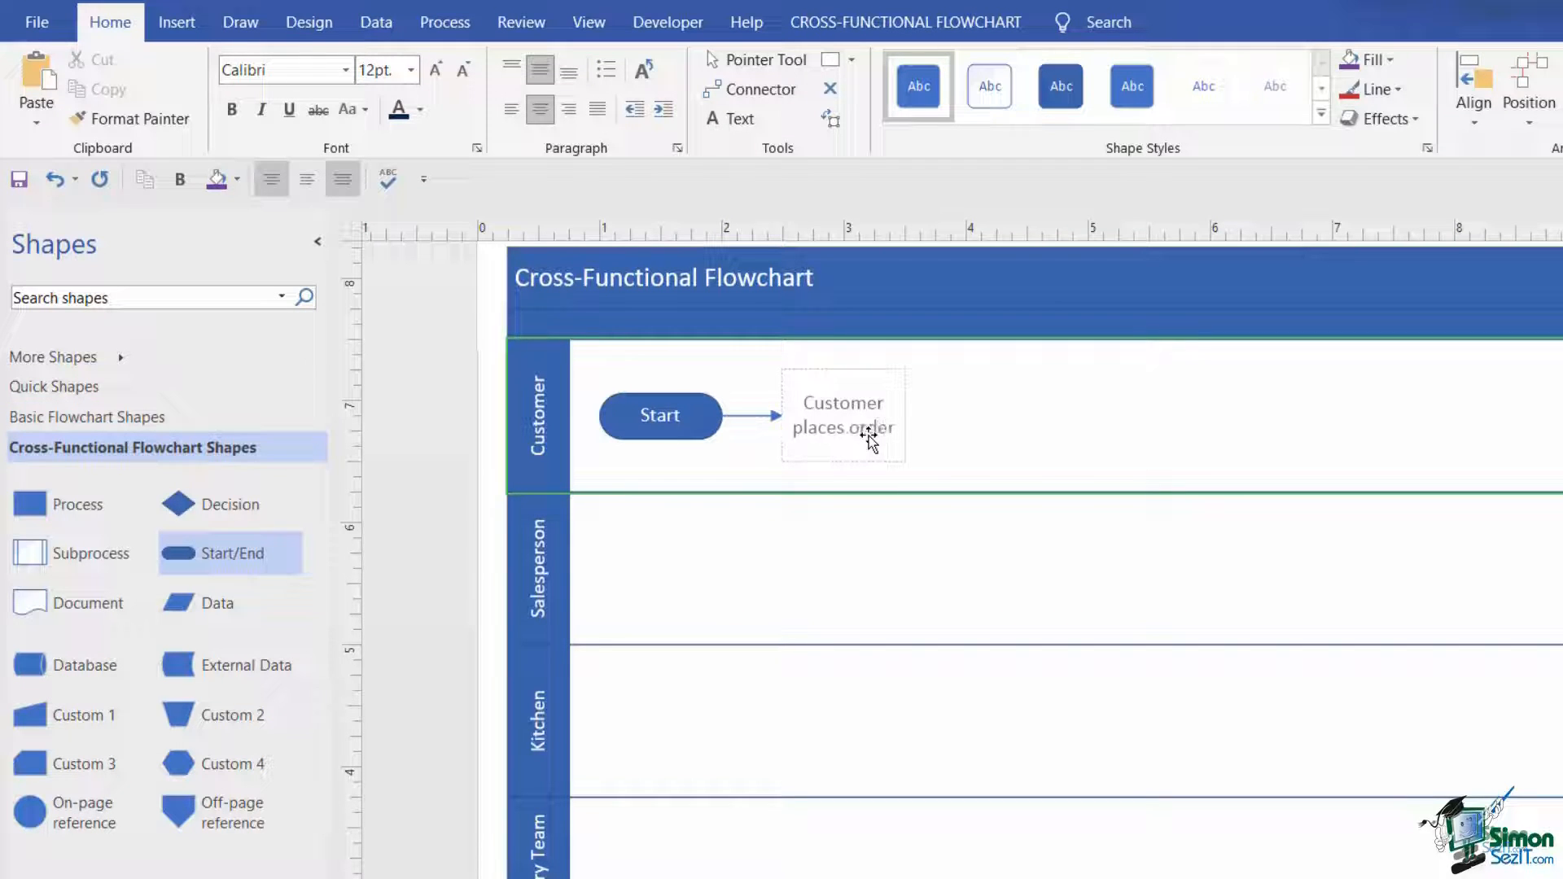
left_click(1097, 468)
Shorten the Customer lane's Process shape label to "Place order".
left_click(848, 413)
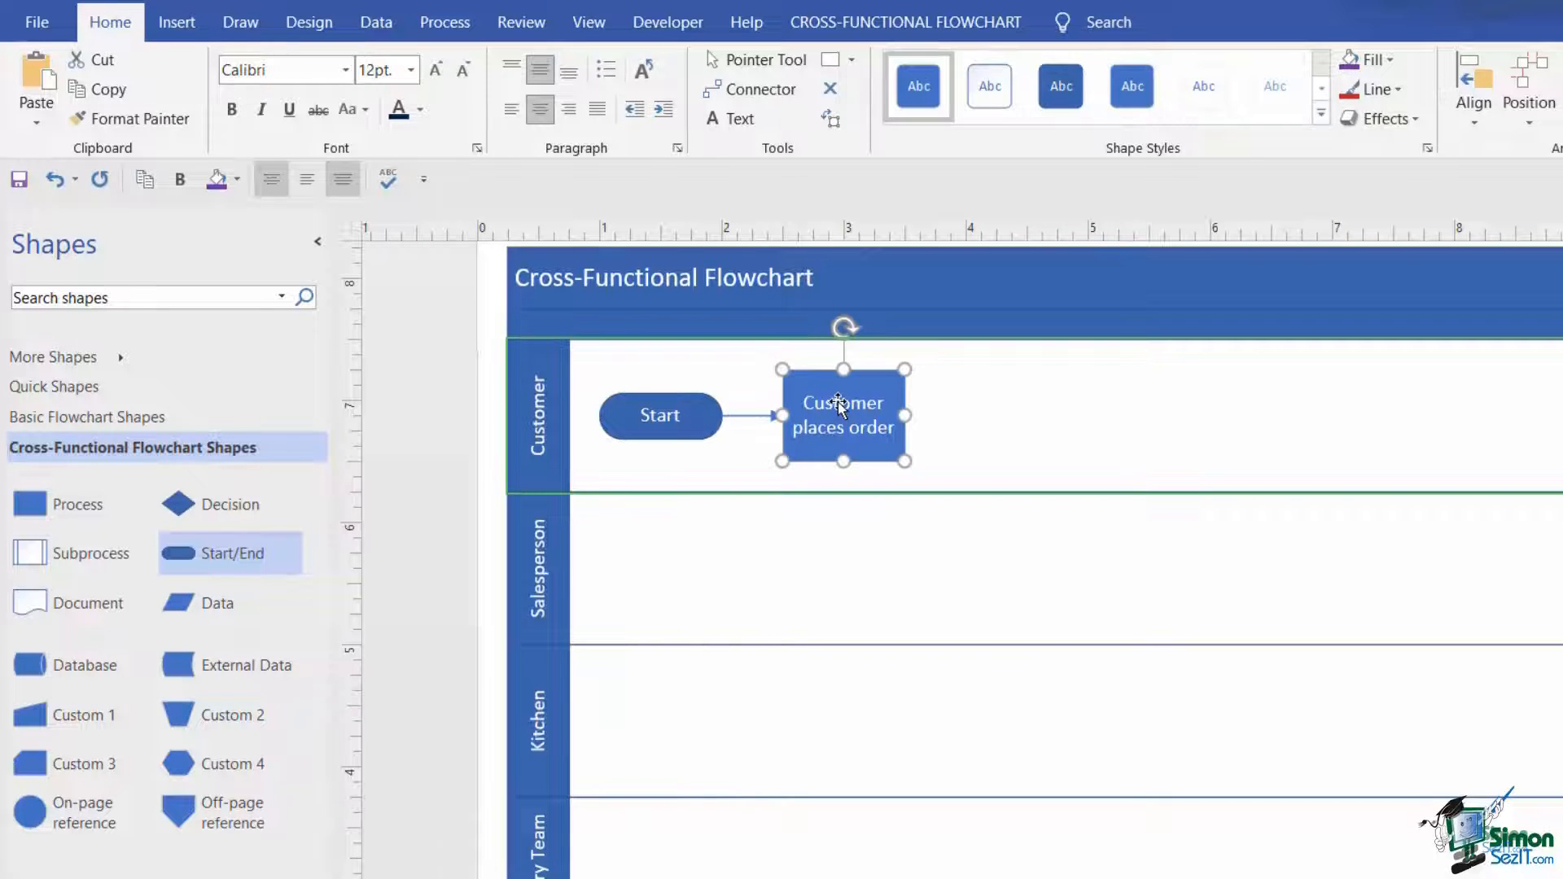
double_click(849, 414)
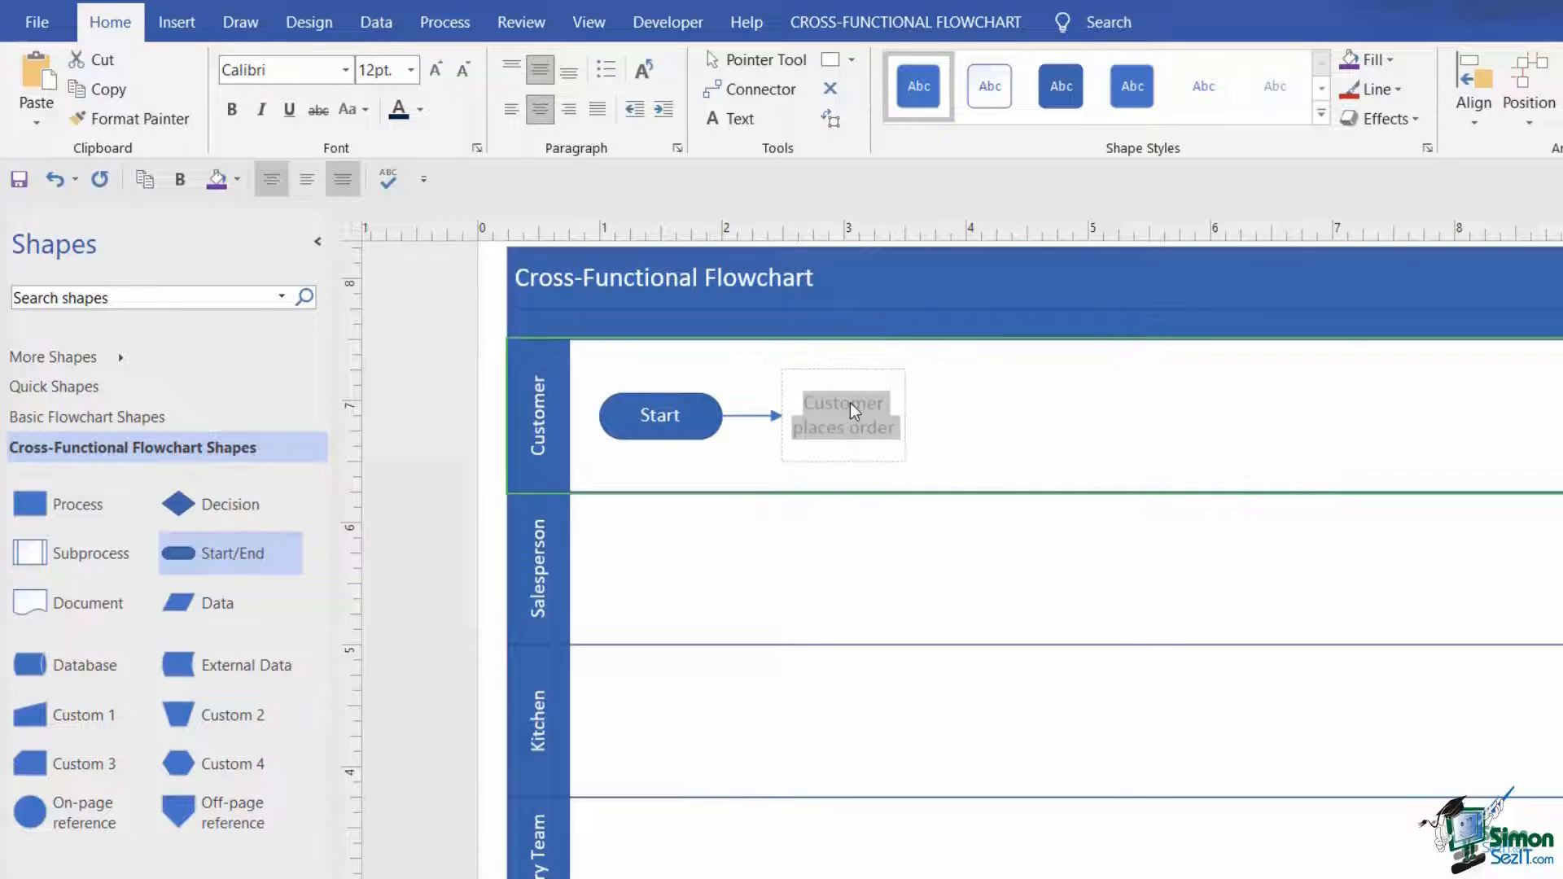
left_click(848, 404)
left_click_drag(891, 403, 811, 410)
key("Delete")
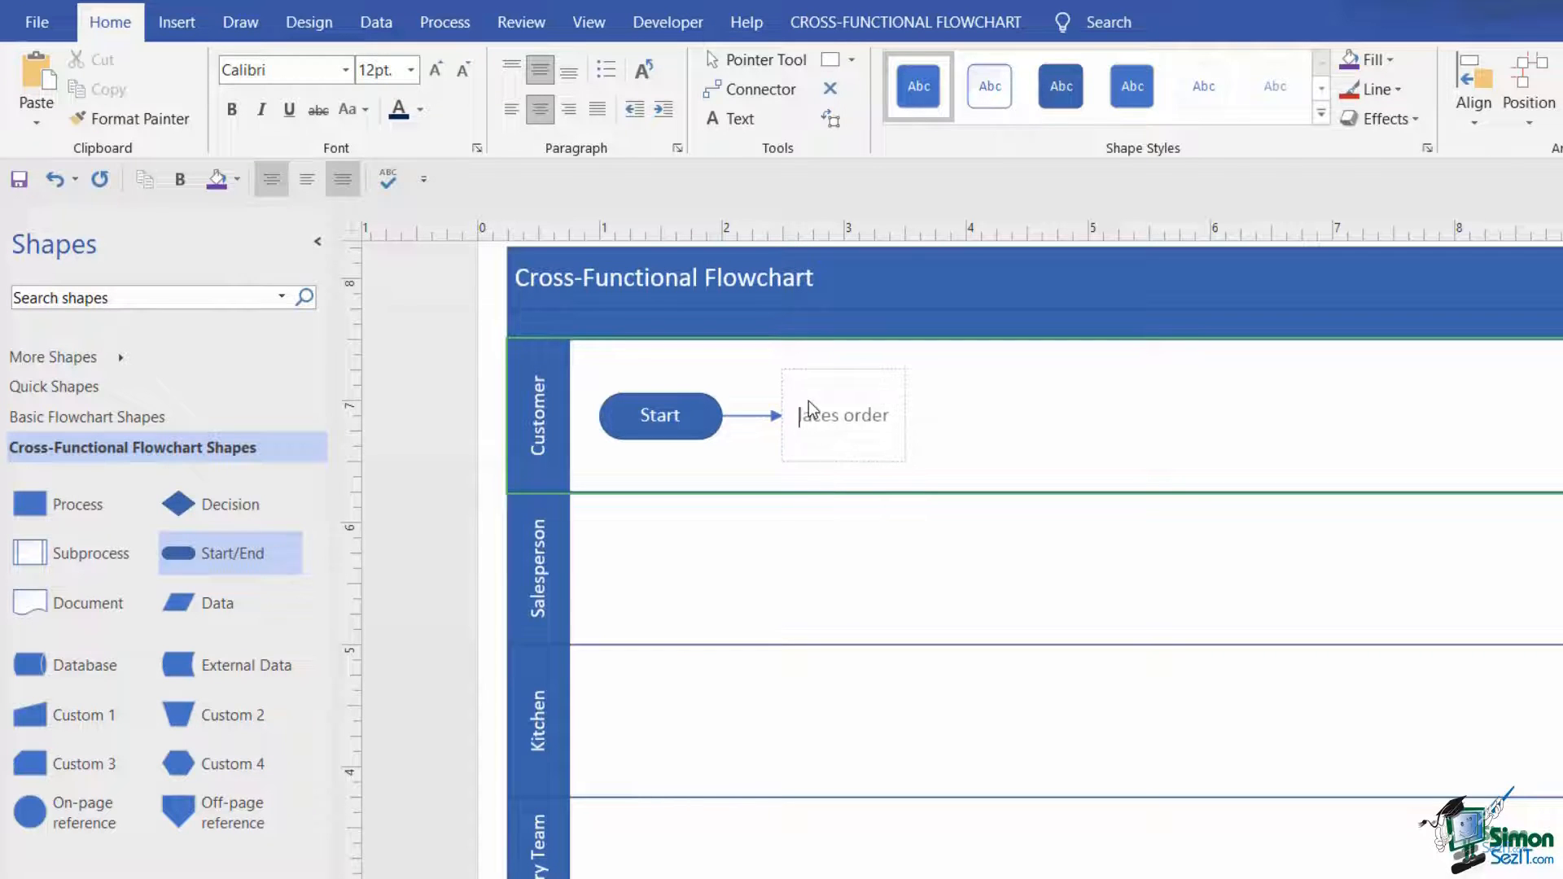
type("Pl")
left_click(845, 414)
key("BackSpace")
left_click(1068, 530)
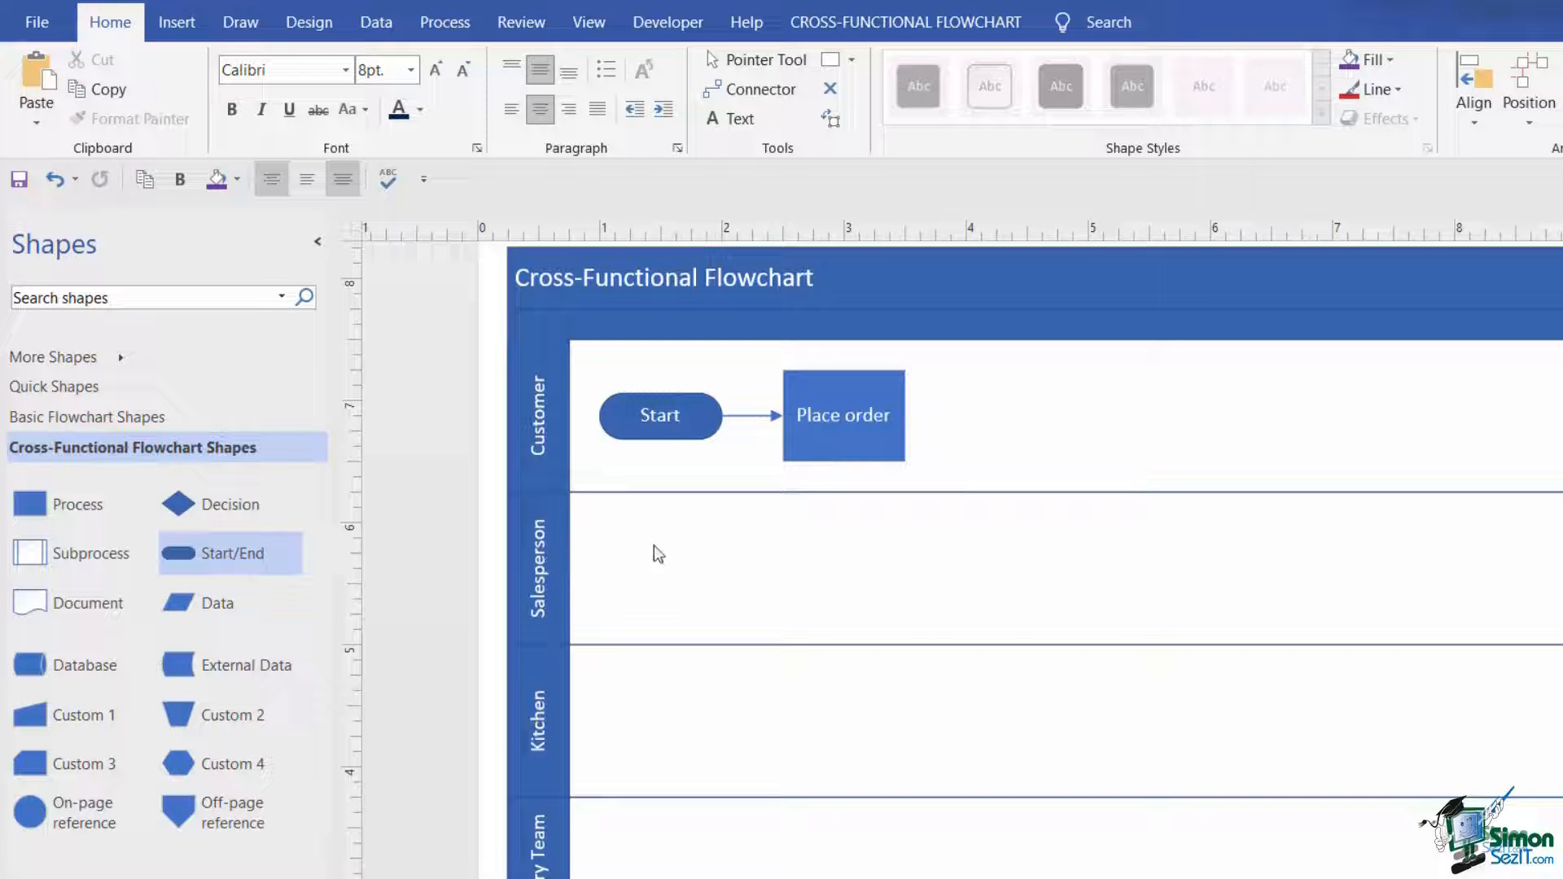
Add a Process shape connected below Place order in the Salesperson lane, labelled "Take order" in 12 pt text.
mouse_move(844, 484)
left_click(807, 517)
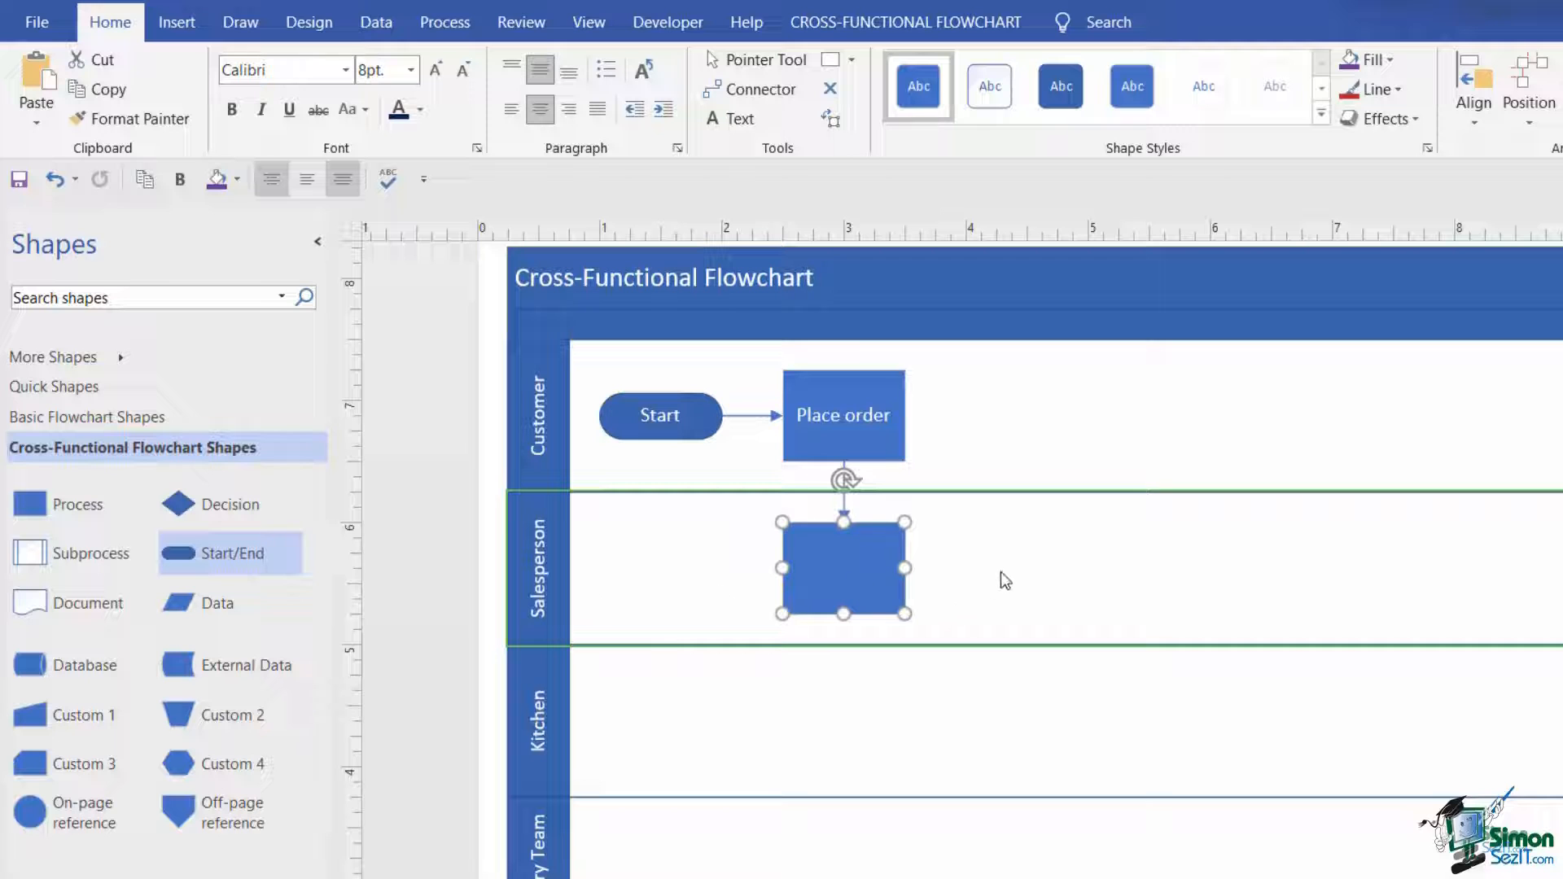
left_click(413, 72)
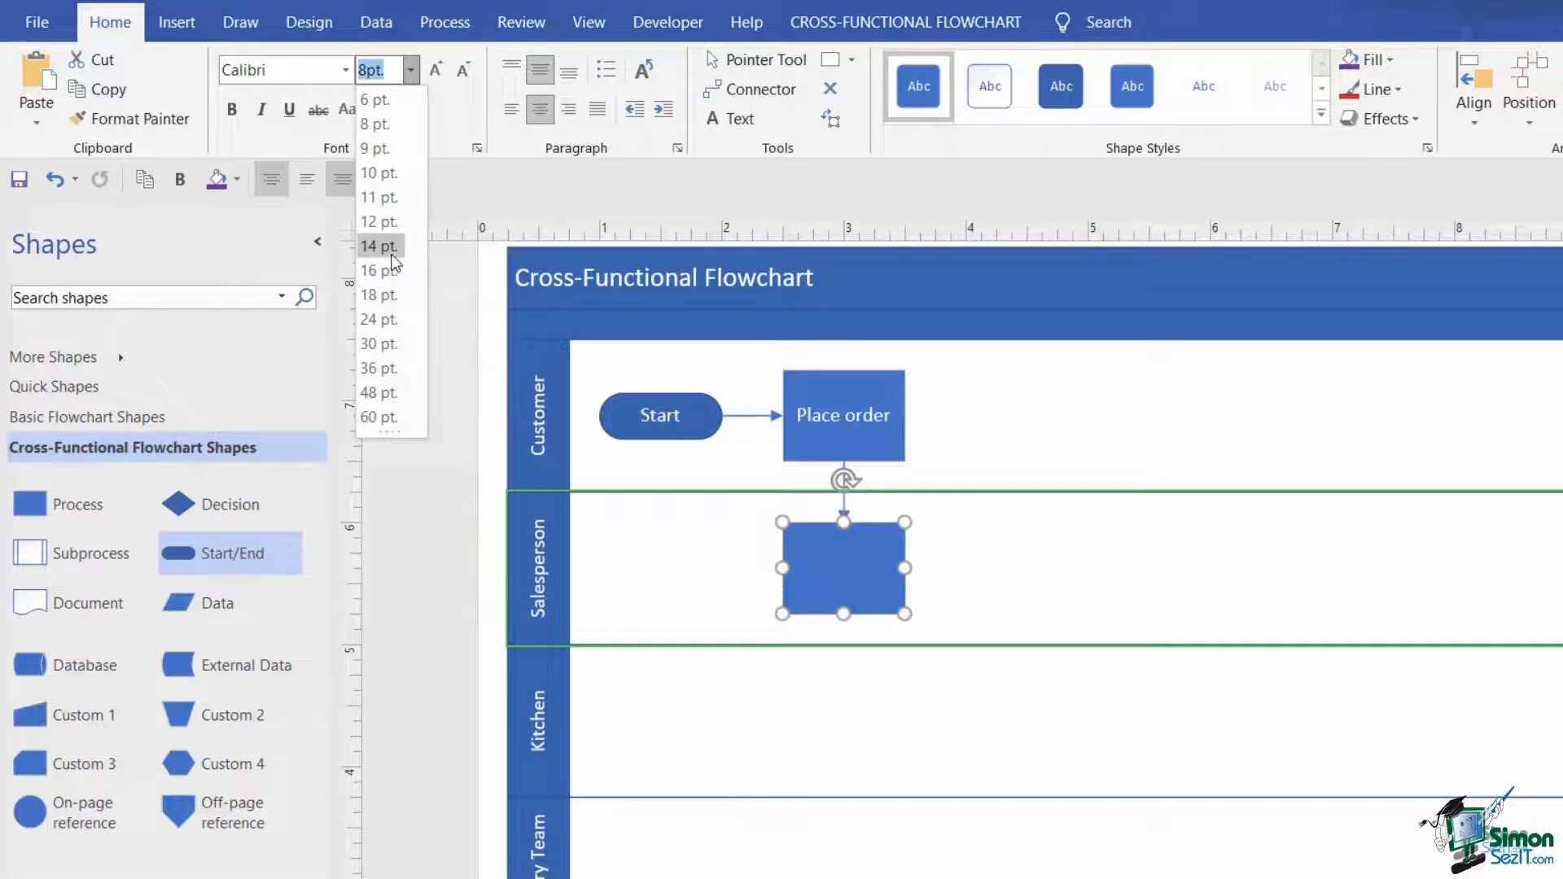
left_click(383, 228)
type("Take order")
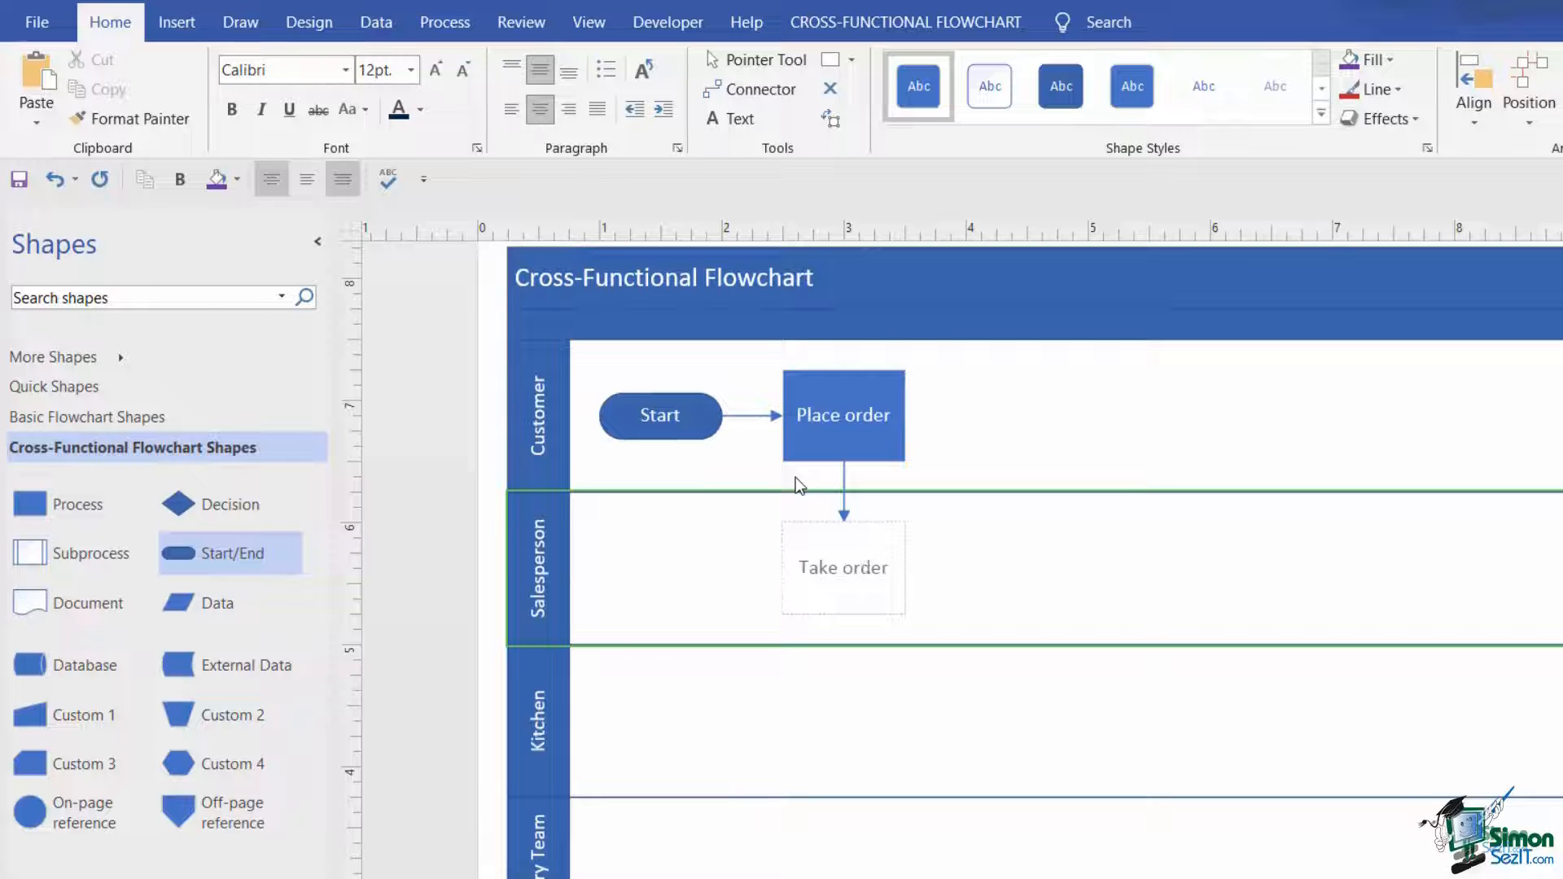
left_click(1367, 604)
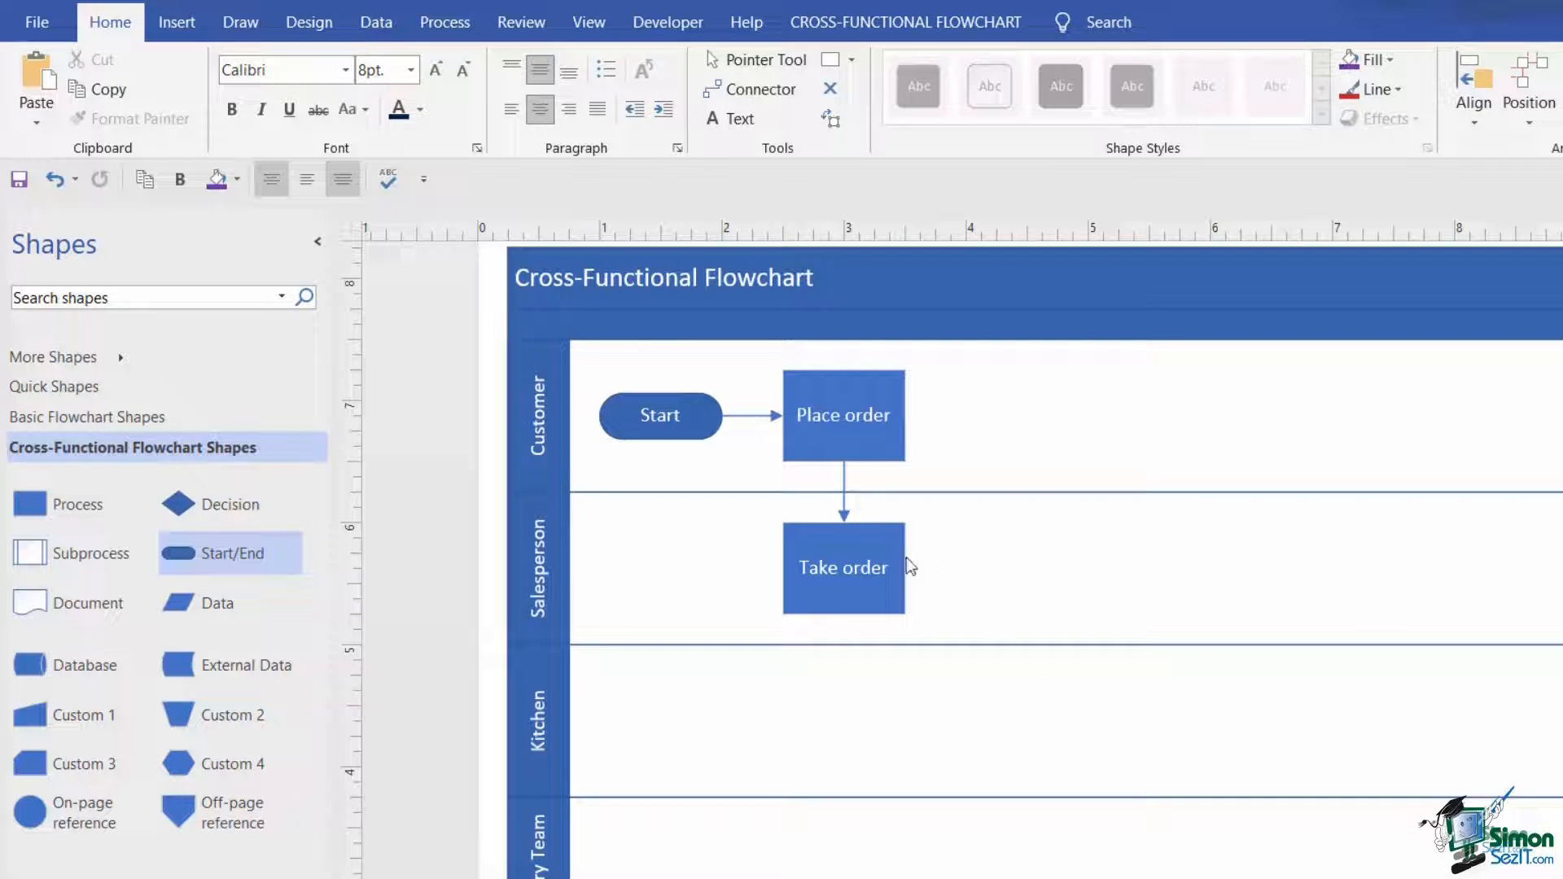
Add a connected Decision shape after Take order in the Salesperson lane.
mouse_move(929, 570)
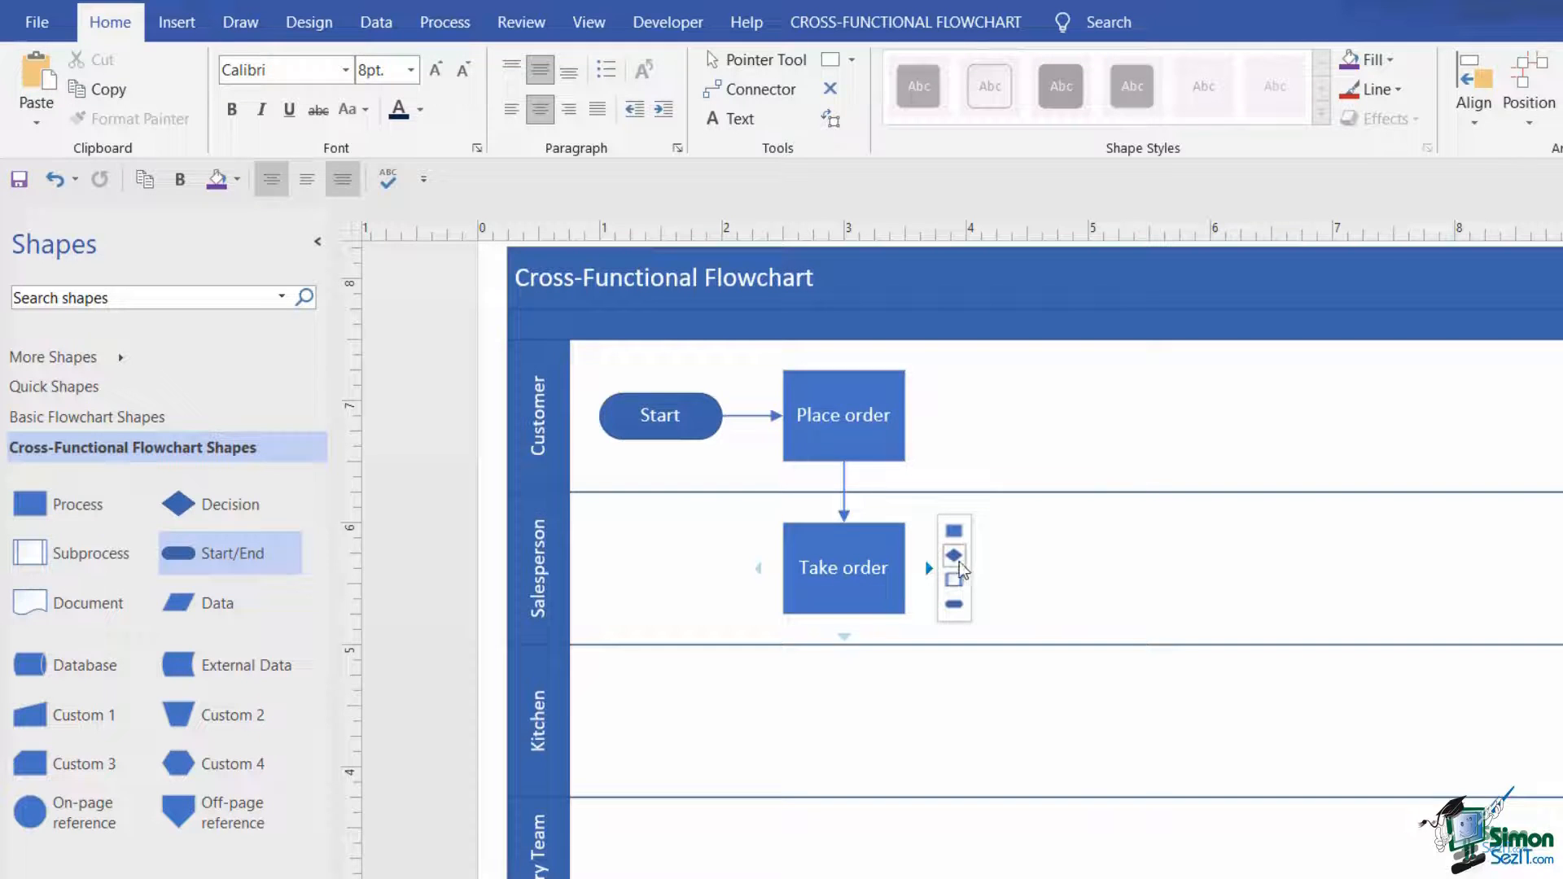